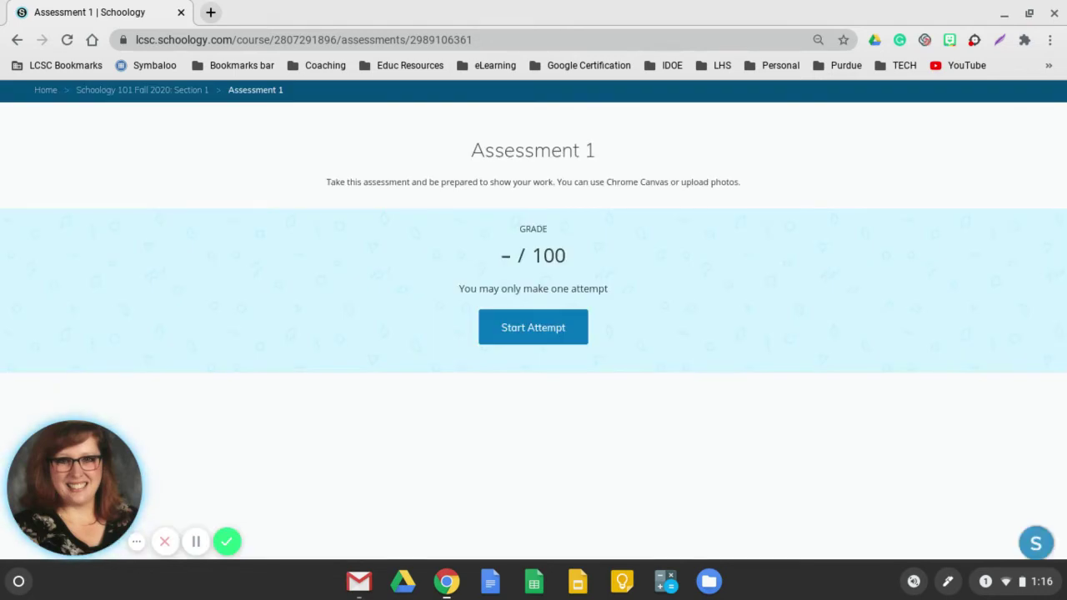
# Start the Assessment 1 attempt, answer 8 for the 4+4 question, and advance to question 2
pyautogui.click(532, 337)
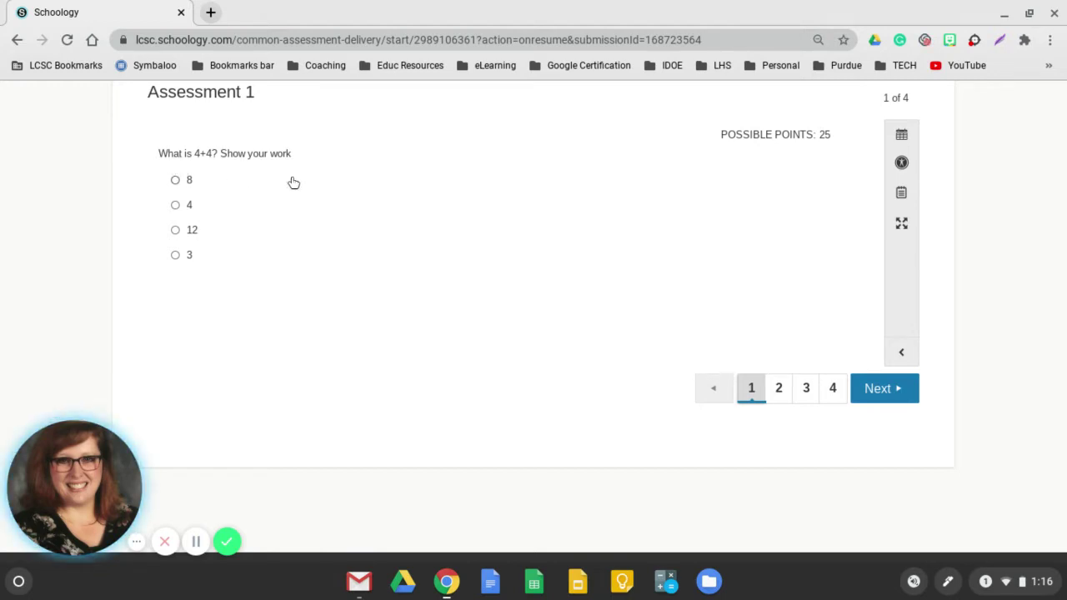
pyautogui.click(176, 182)
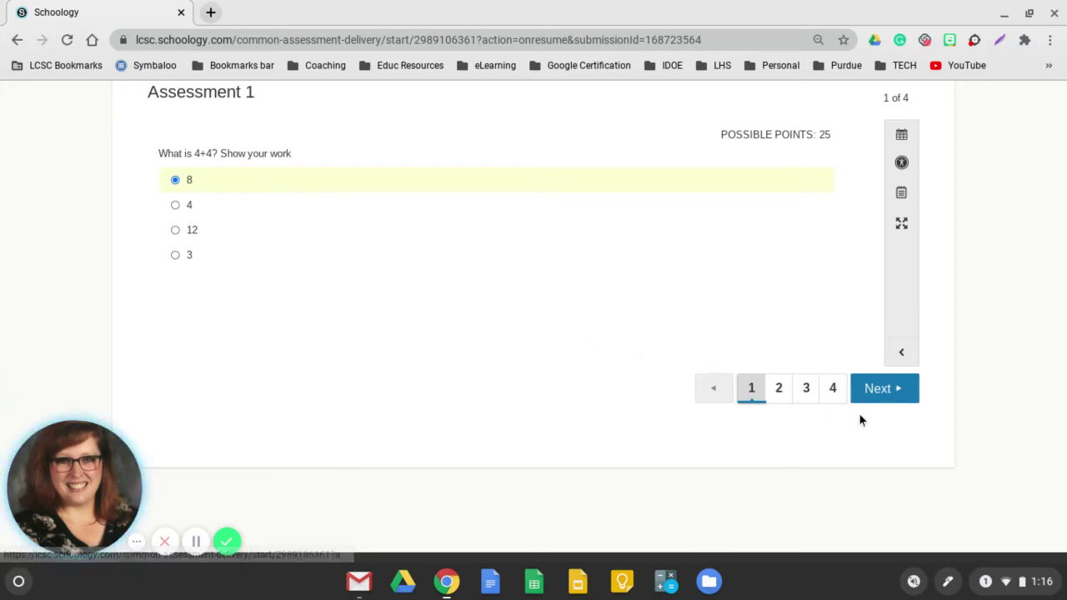
pyautogui.click(886, 399)
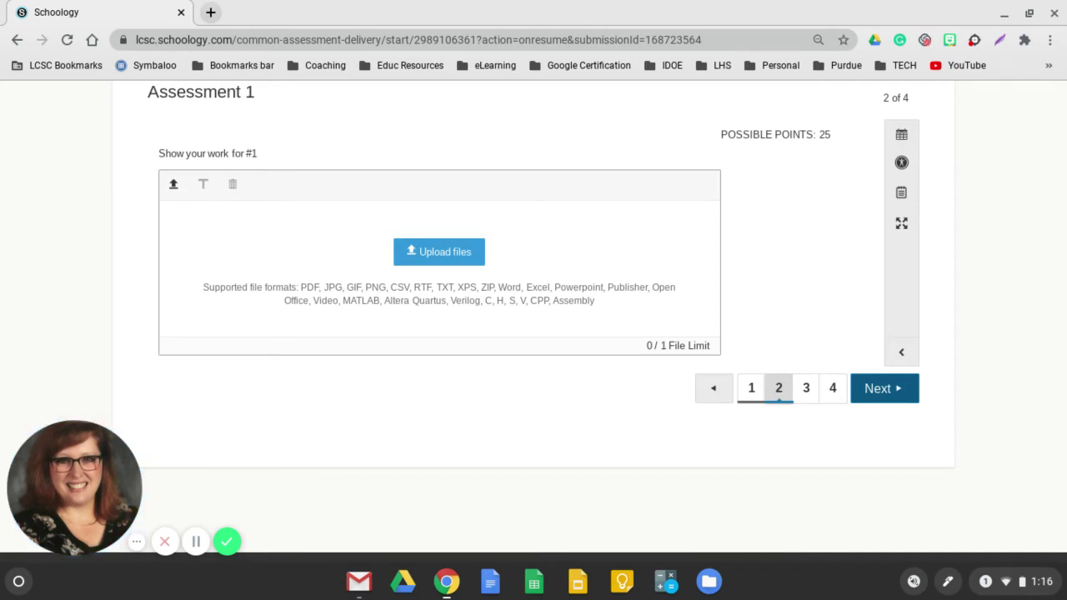
# Launch the Chromebook's Camera app and take a photo of the handwritten 4+4=8 work
pyautogui.click(18, 582)
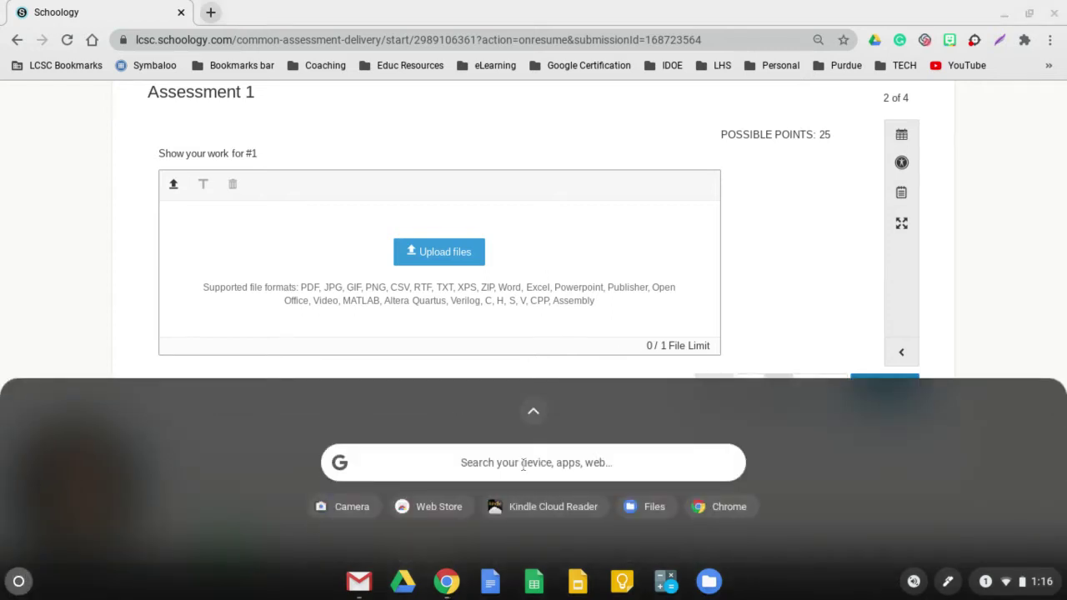
pyautogui.click(534, 414)
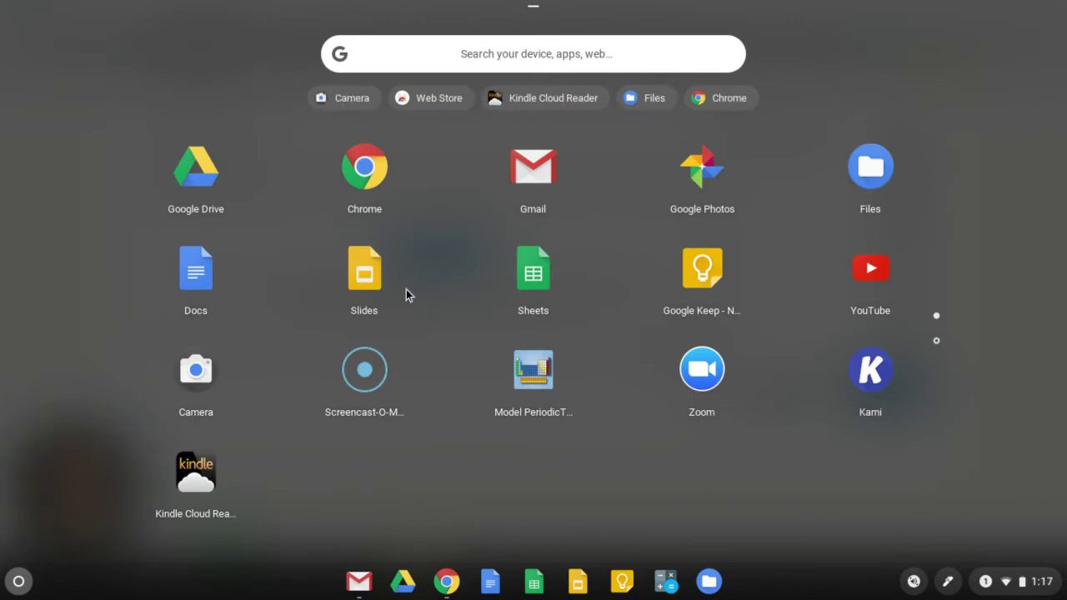
pyautogui.click(936, 342)
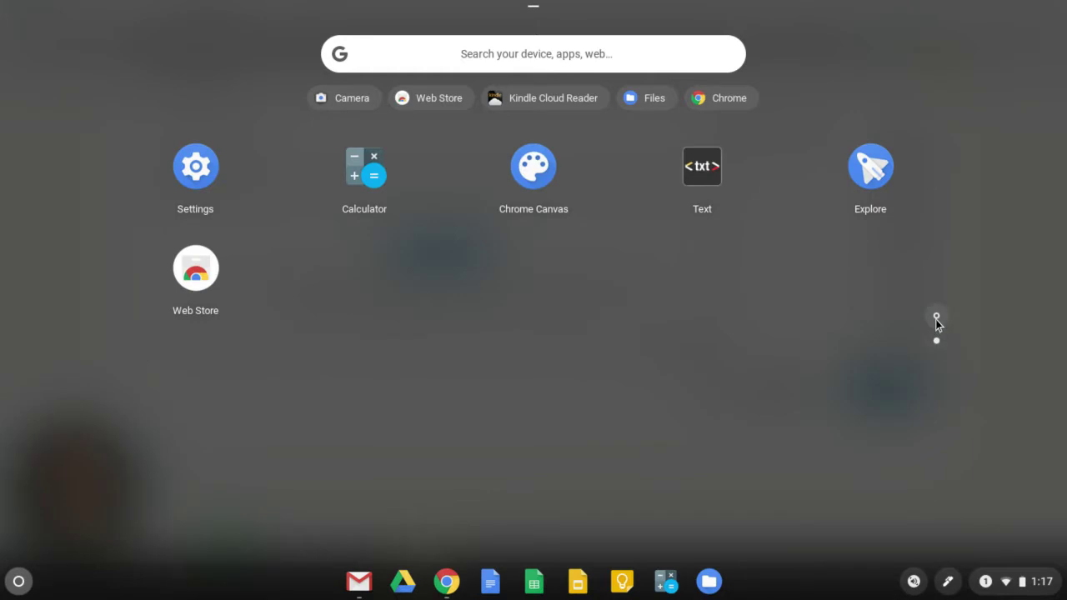
pyautogui.click(337, 98)
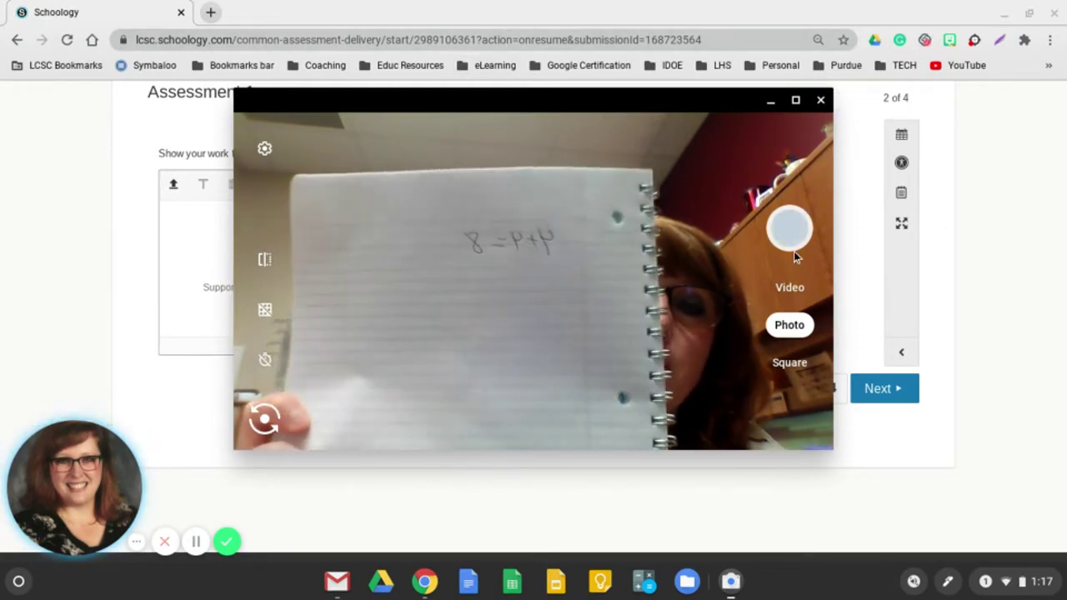
pyautogui.click(793, 238)
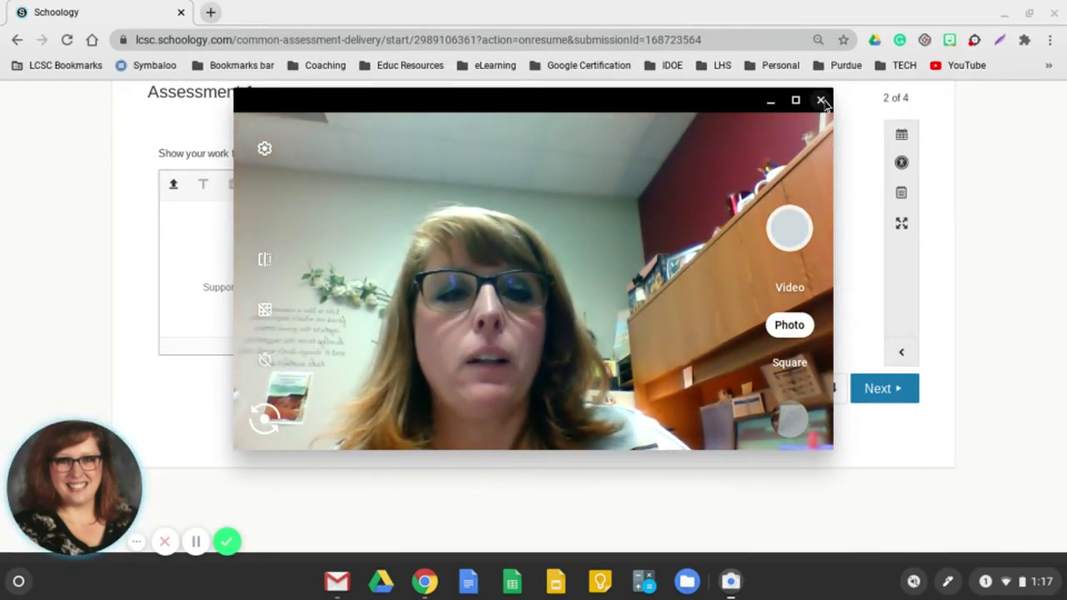
# Open the captured photo, rename it 8, and close the photo viewer and the camera
pyautogui.click(791, 425)
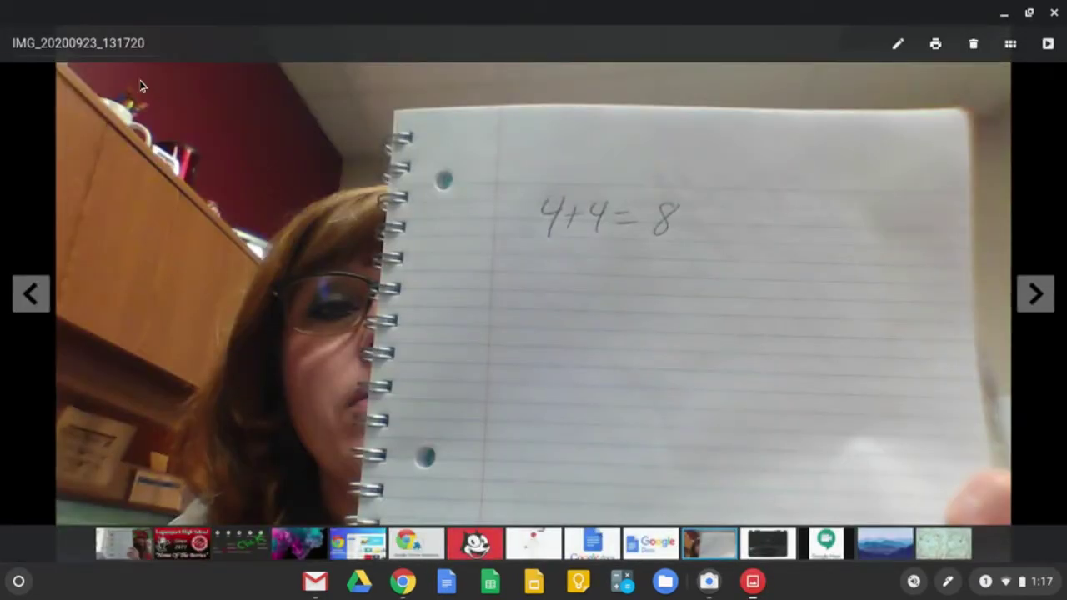
pyautogui.click(122, 43)
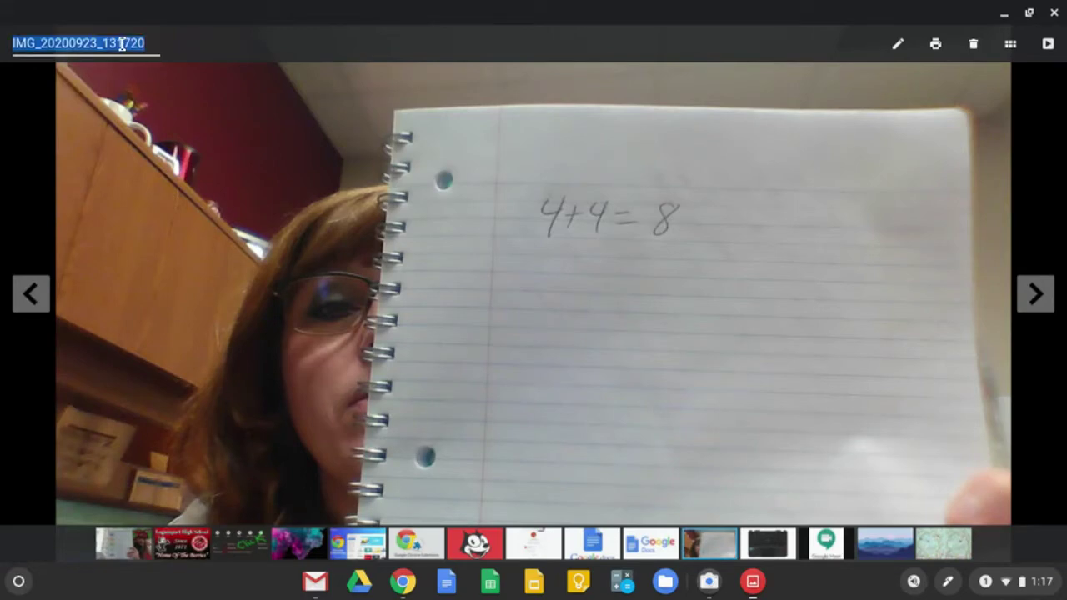
pyautogui.write('8')
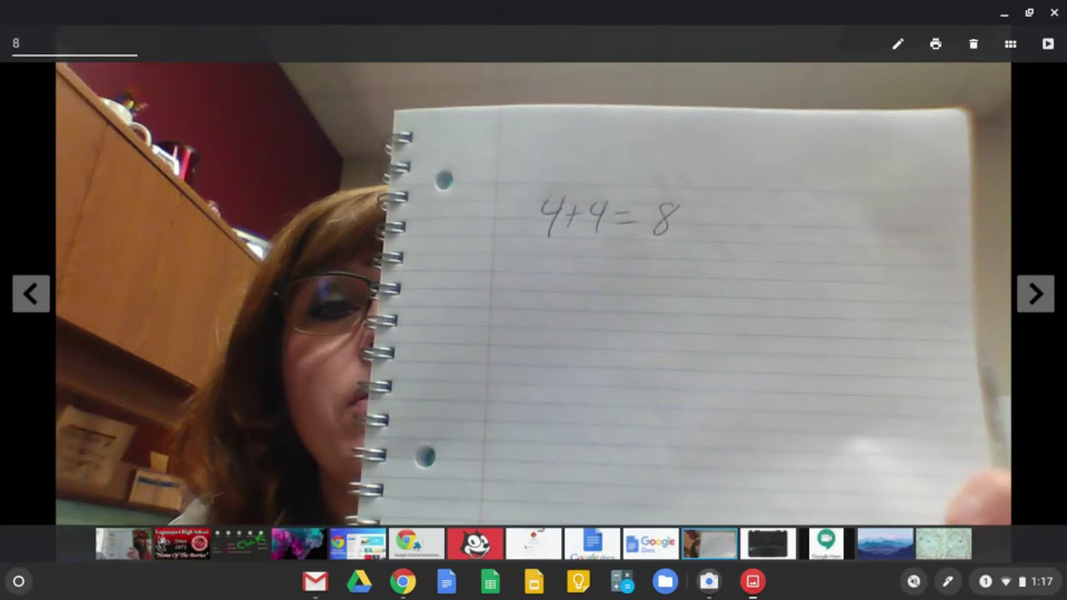
pyautogui.press('Return')
pyautogui.click(1055, 14)
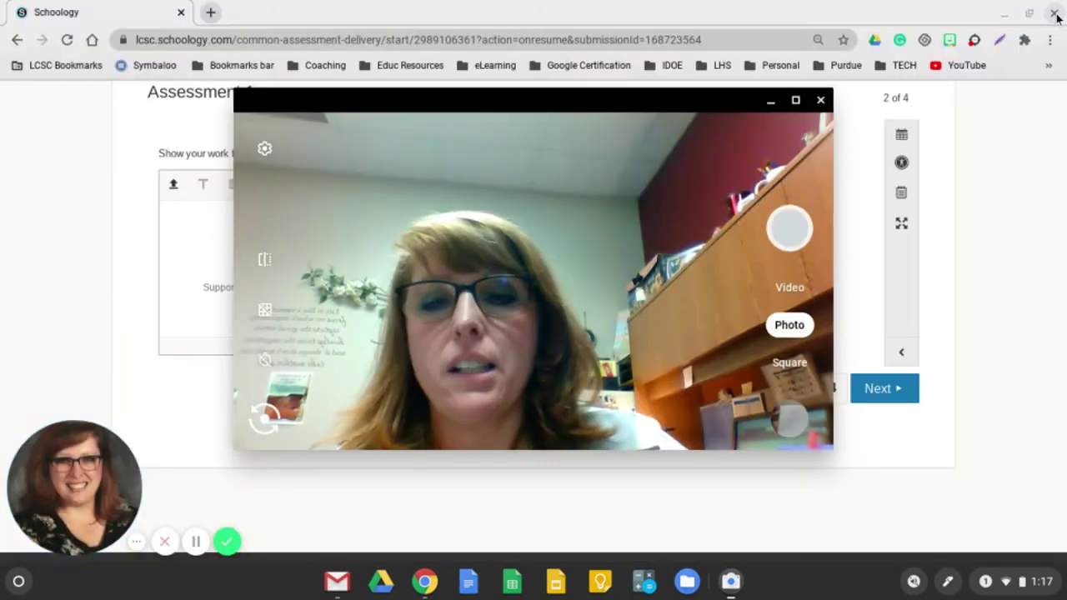
pyautogui.click(821, 101)
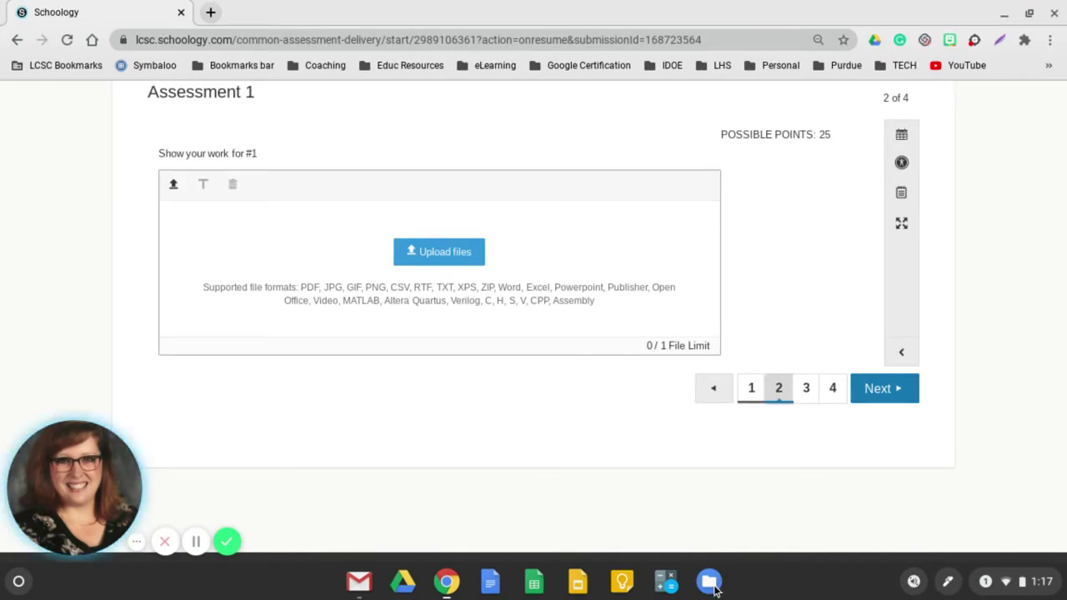
# Look for the photo 8.jpg among the recent files in the Files app, and return to the assessment
pyautogui.click(19, 581)
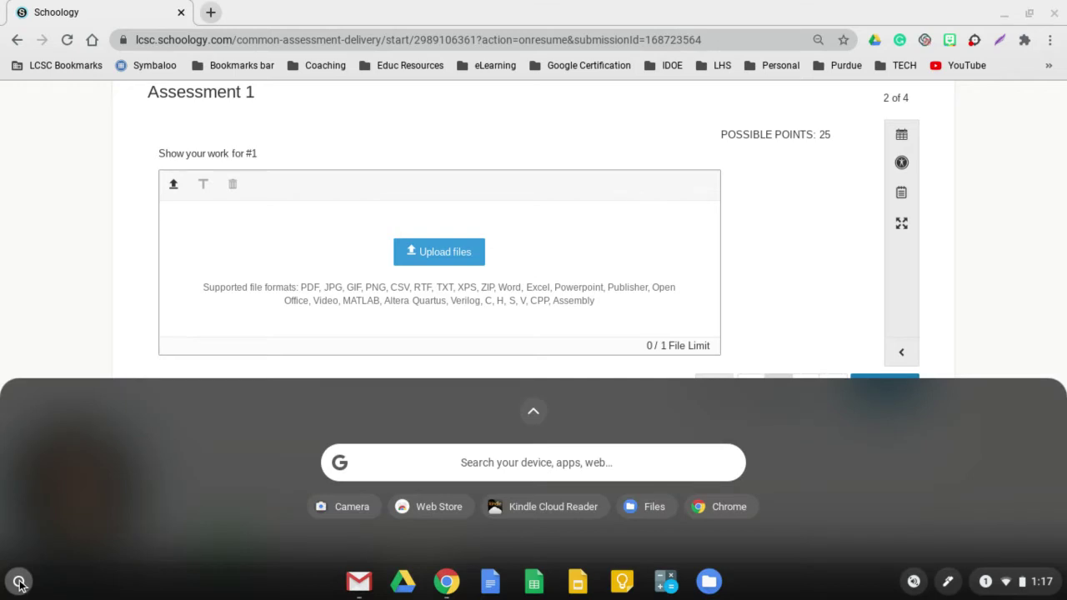
pyautogui.click(532, 421)
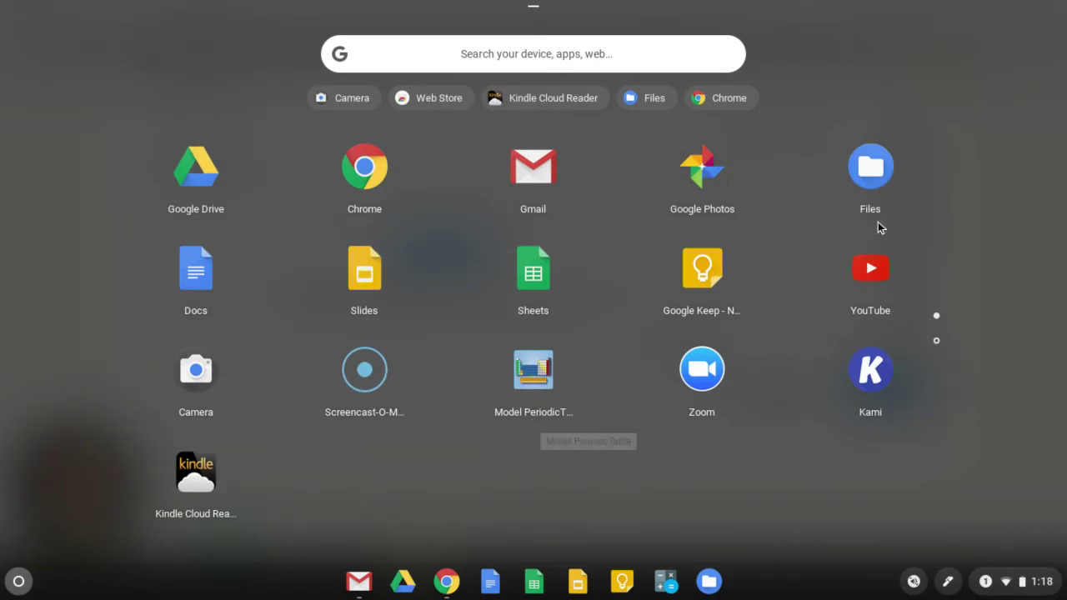
pyautogui.click(871, 168)
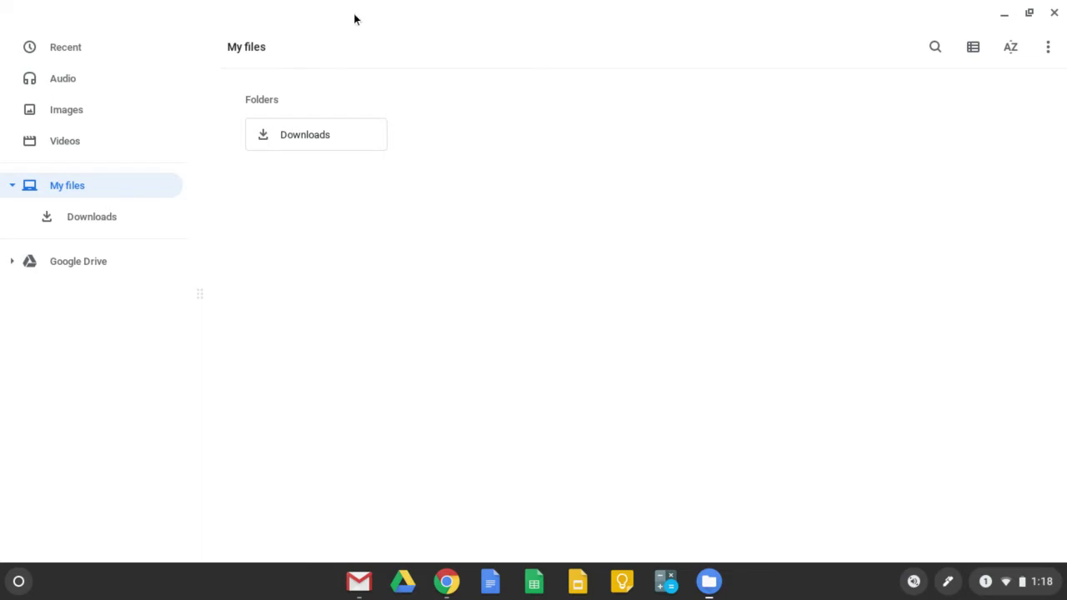
pyautogui.click(81, 53)
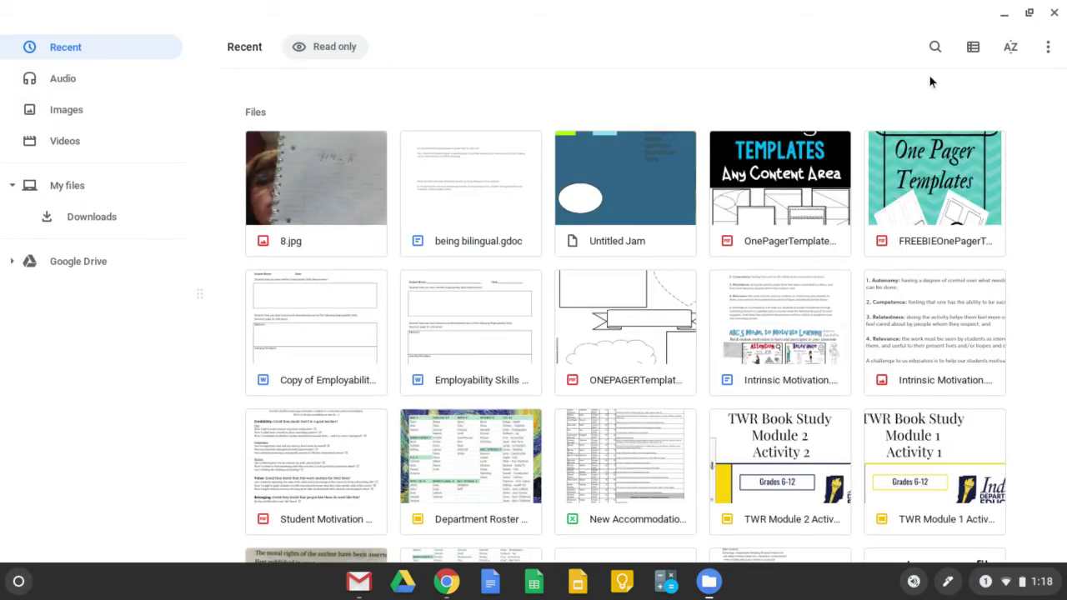
pyautogui.click(1007, 12)
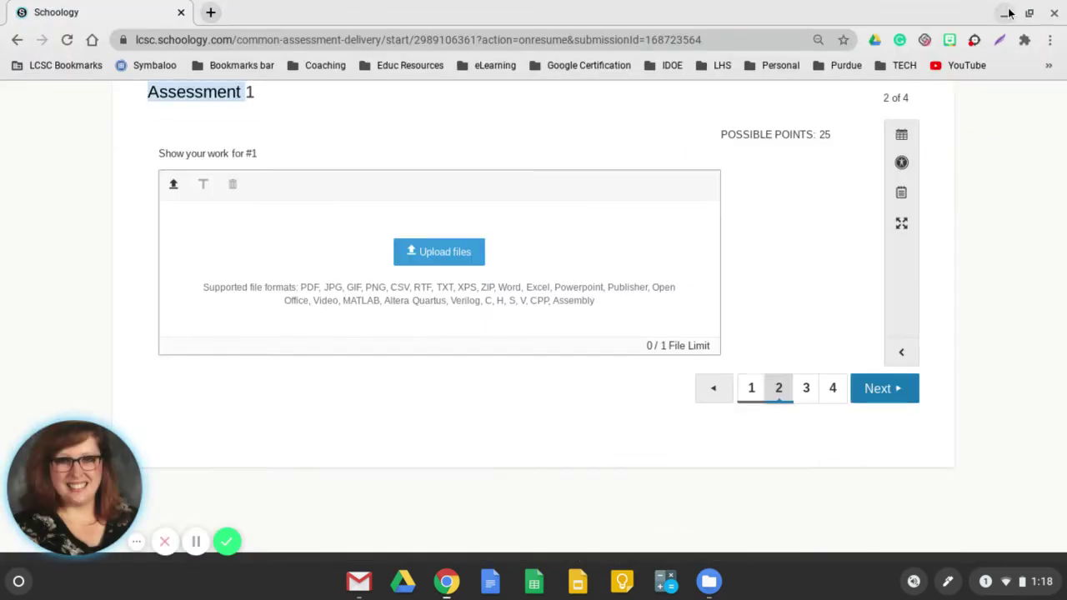
# Upload 8.jpg from the recent files as the shown work for question 1
pyautogui.click(445, 251)
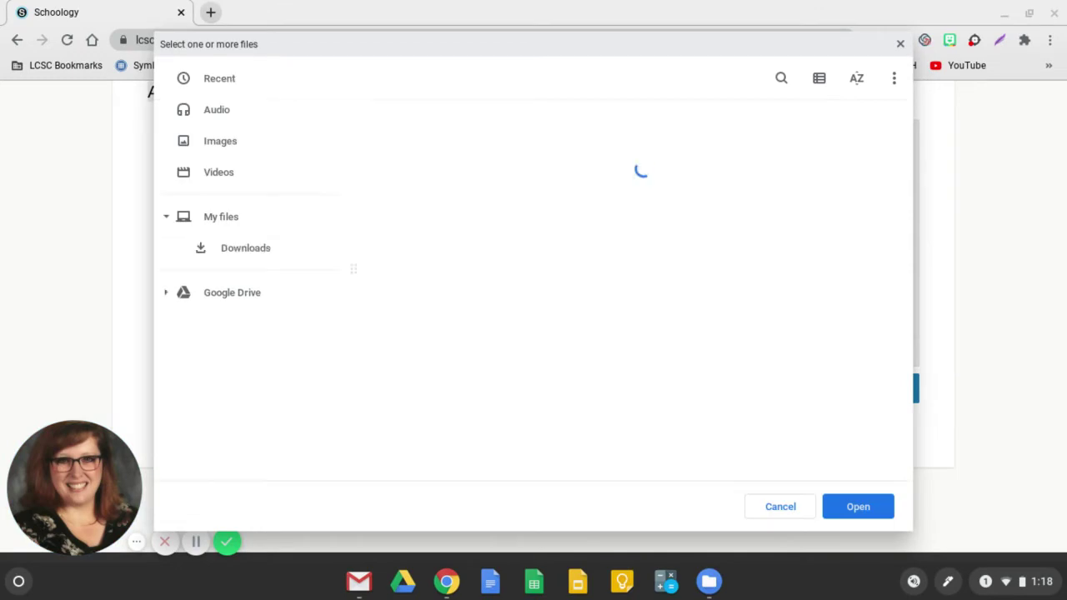
pyautogui.click(217, 83)
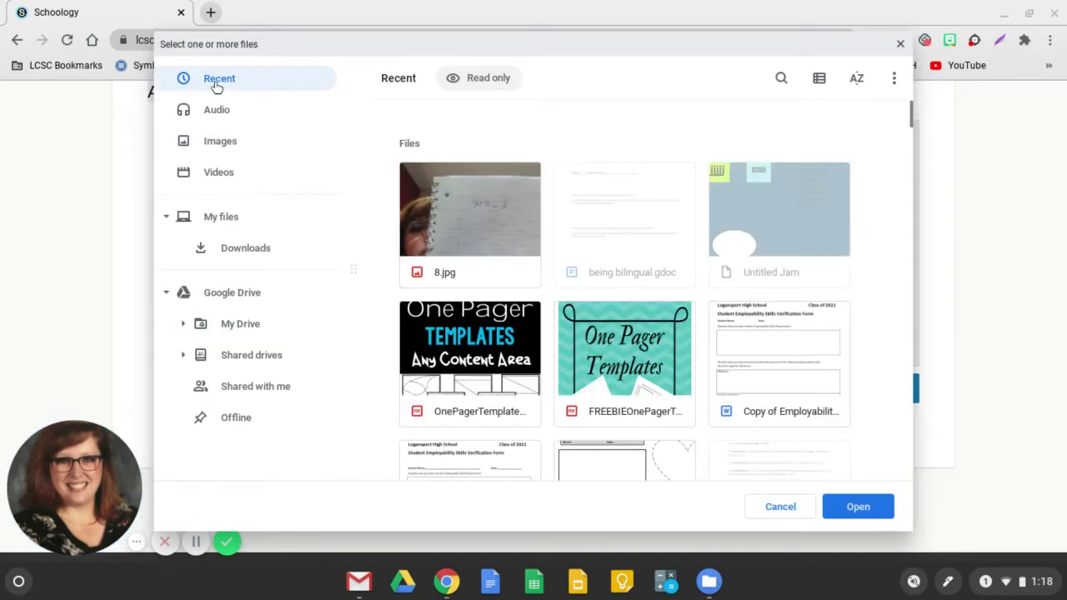
pyautogui.click(436, 200)
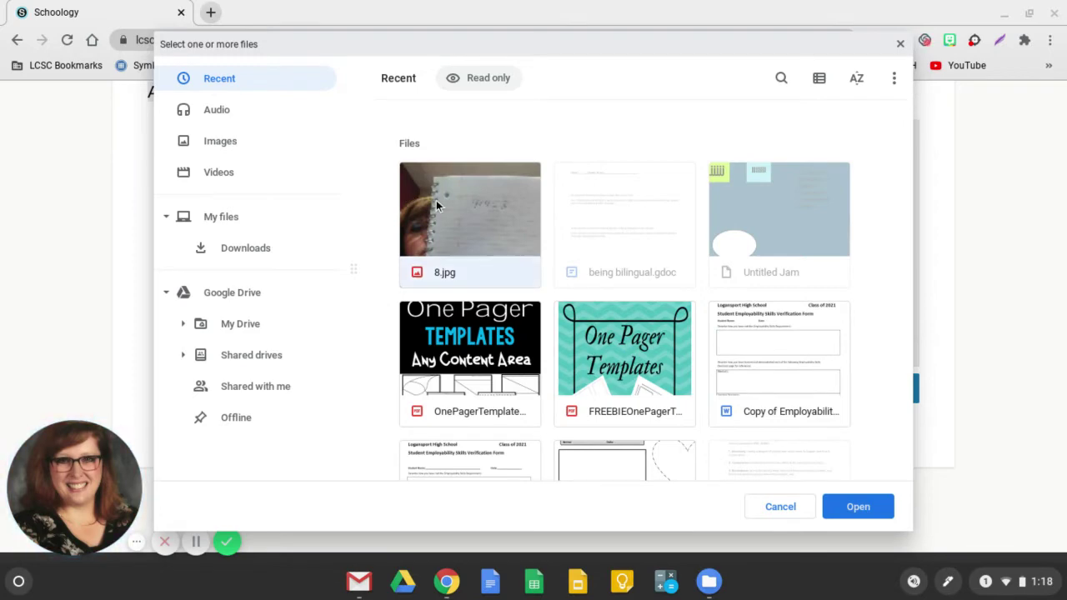
pyautogui.click(856, 507)
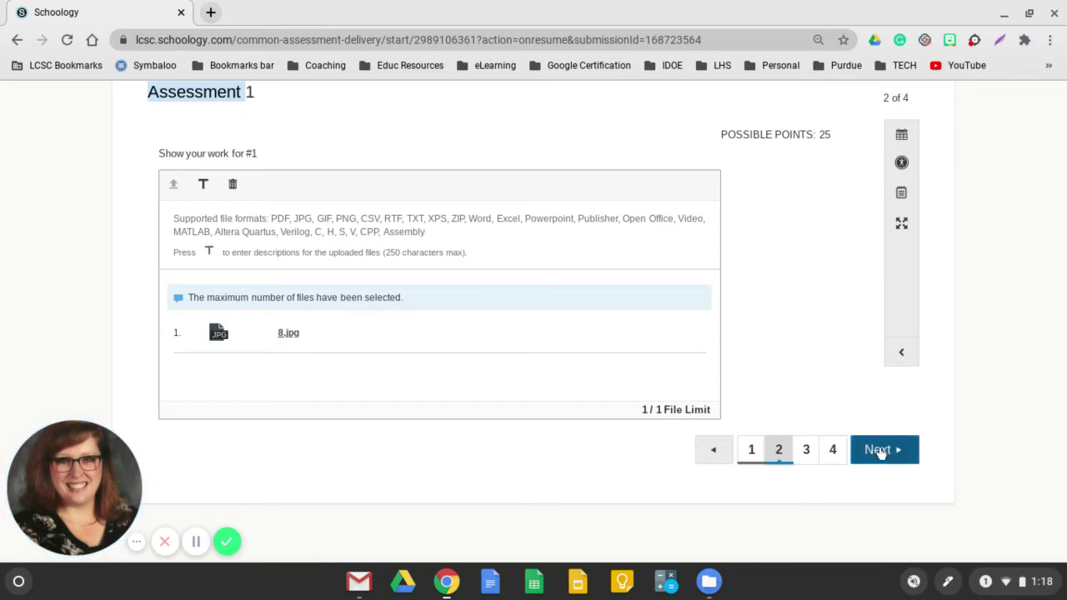
# Advance to question 3, answer 10-5 with choice C (5), and continue to question 4
pyautogui.click(881, 448)
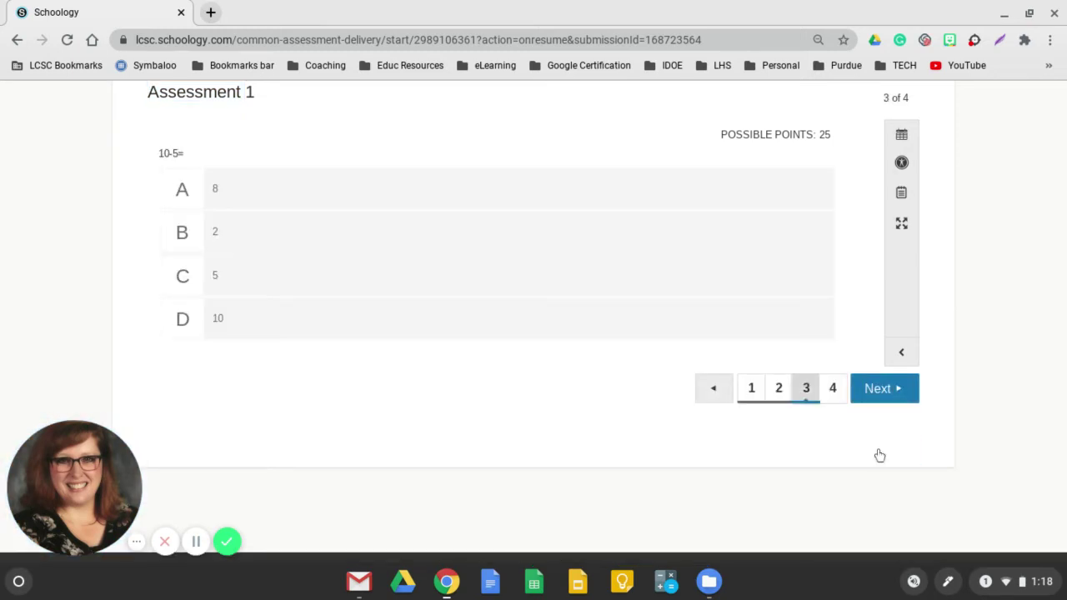
pyautogui.scroll(-1, 570, 270)
pyautogui.scroll(2, 570, 270)
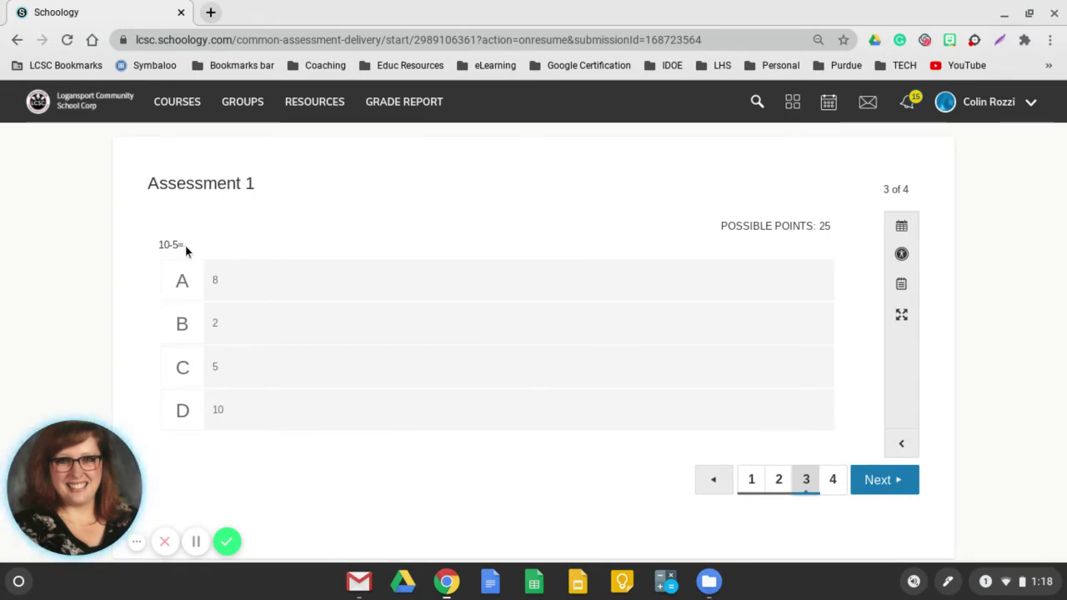
pyautogui.click(231, 372)
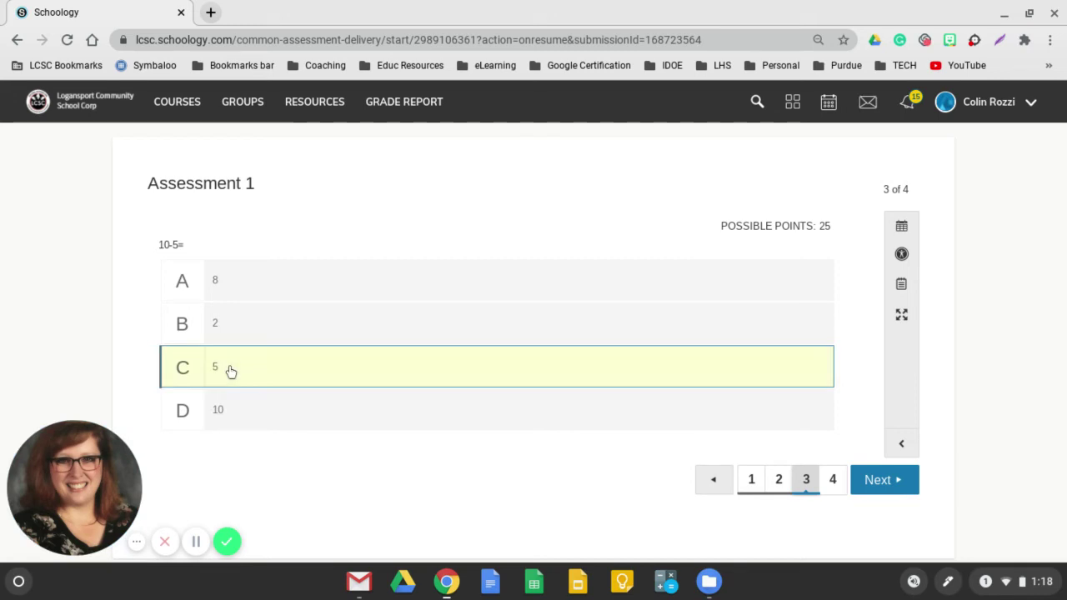
pyautogui.click(884, 483)
pyautogui.scroll(-2, 885, 489)
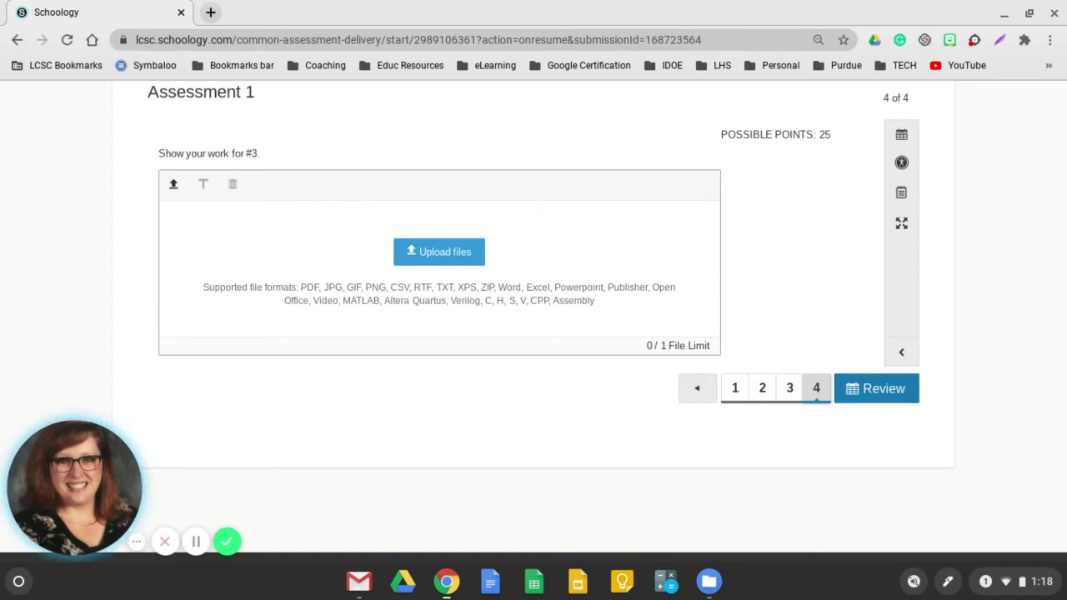
# Launch the Chrome Canvas app from the Chromebook's full app list
pyautogui.click(19, 582)
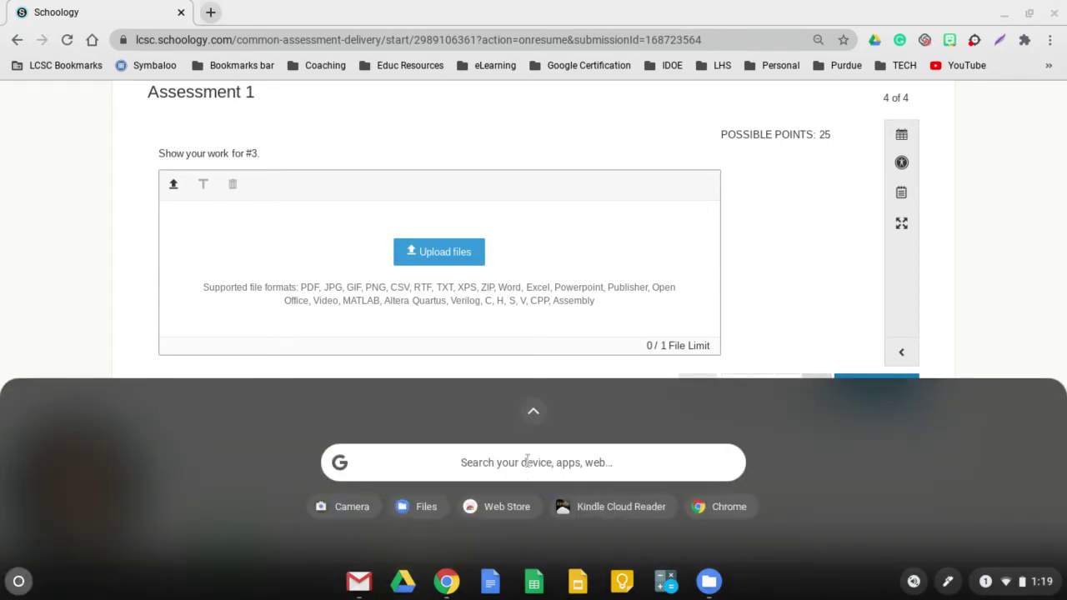
pyautogui.click(532, 415)
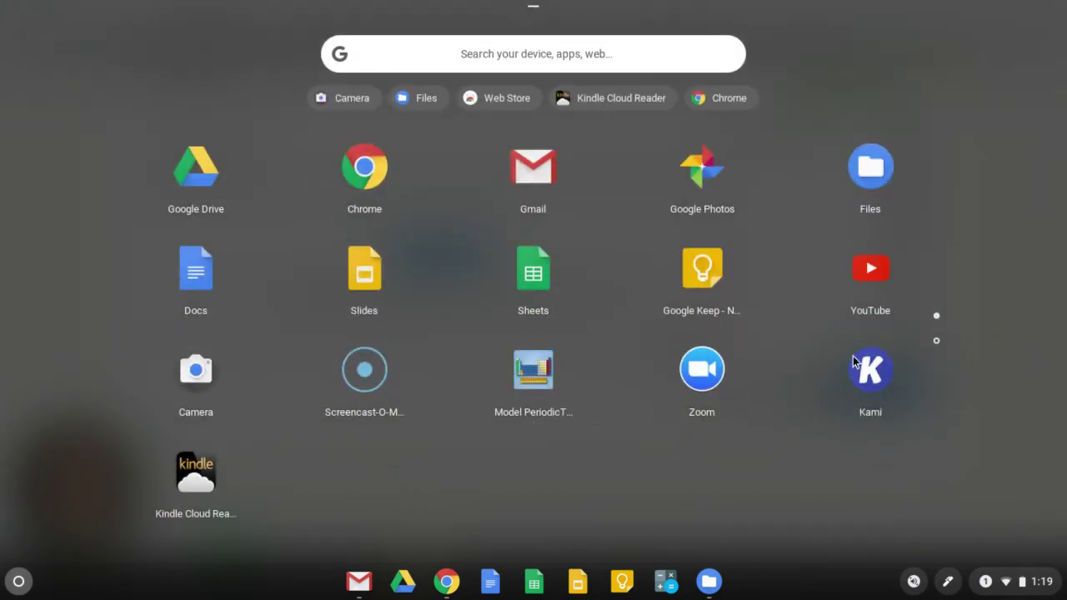
pyautogui.click(937, 342)
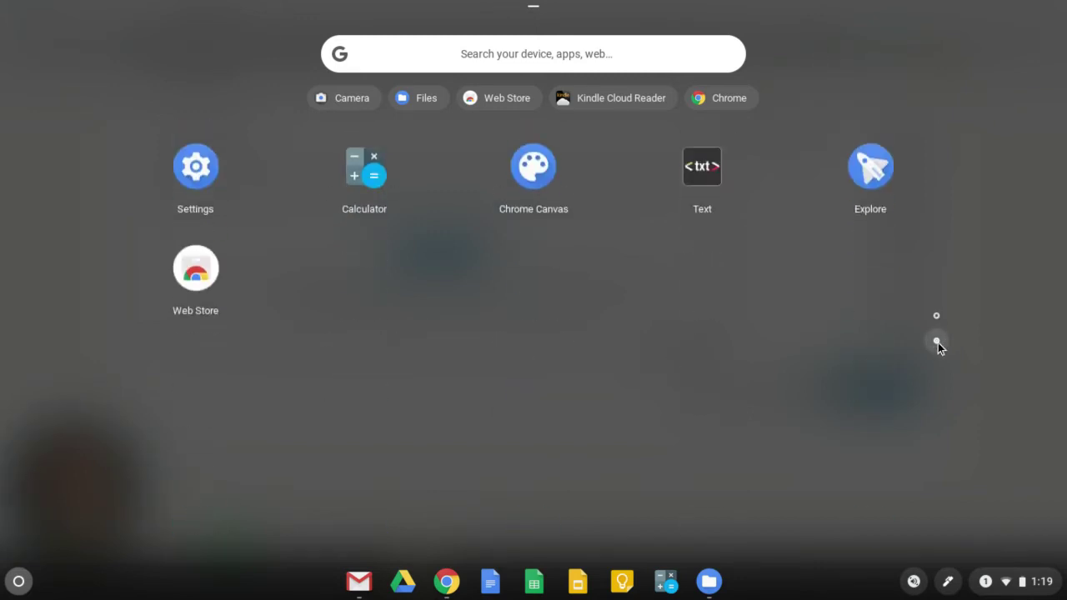
pyautogui.click(529, 173)
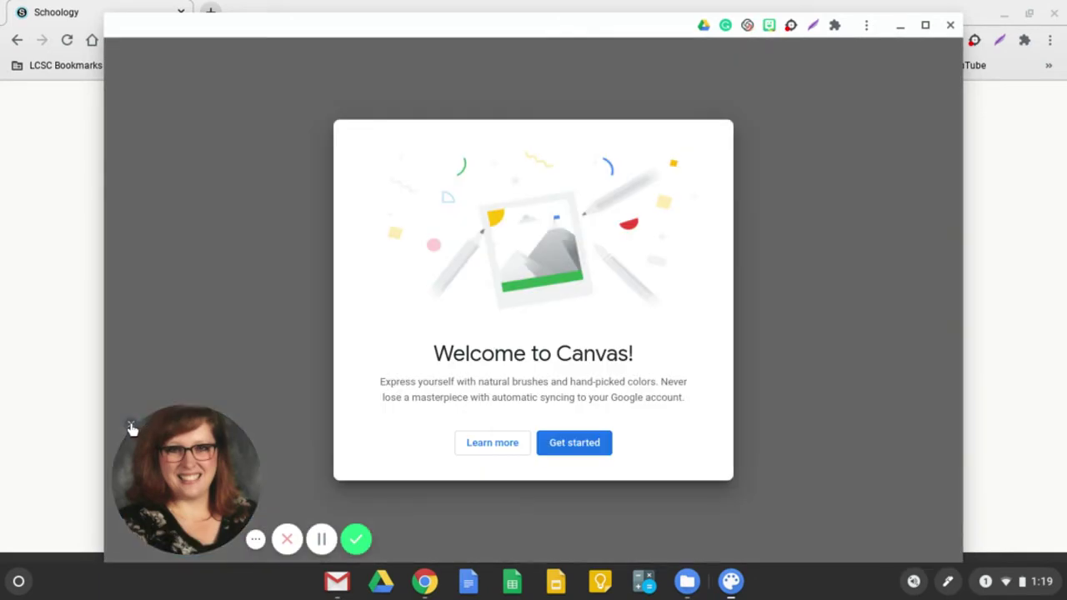
# Get started in Canvas with the student's Google account and create a new blank drawing
pyautogui.click(131, 428)
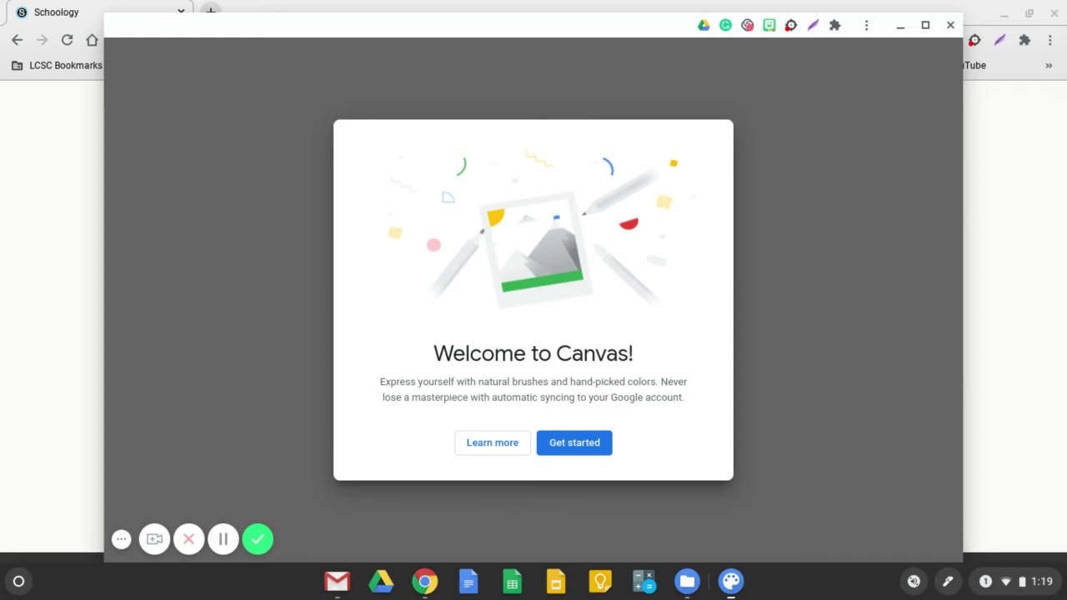
pyautogui.click(574, 443)
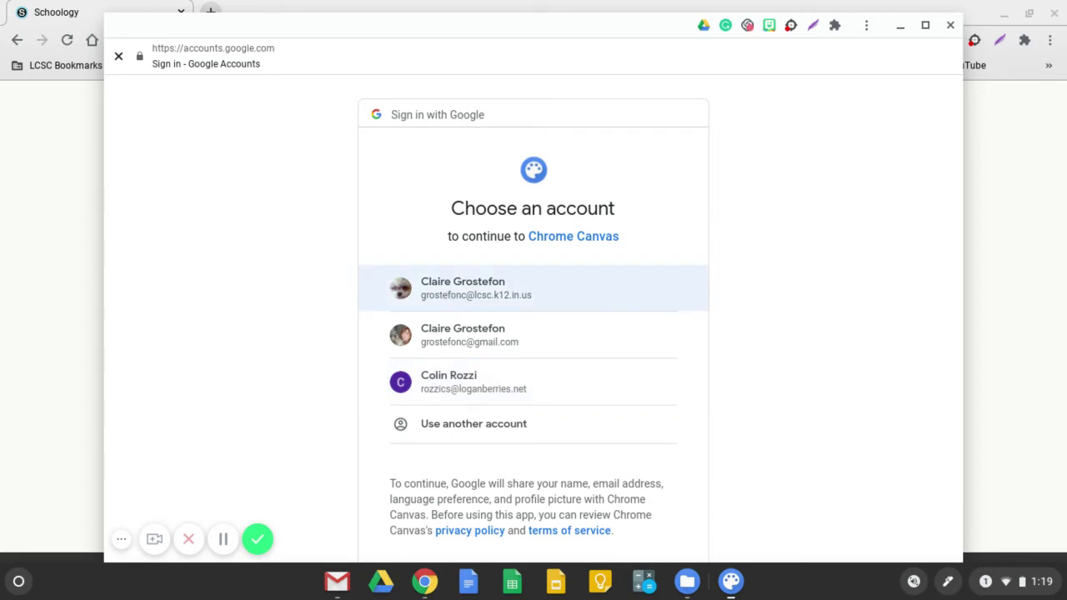
pyautogui.click(444, 390)
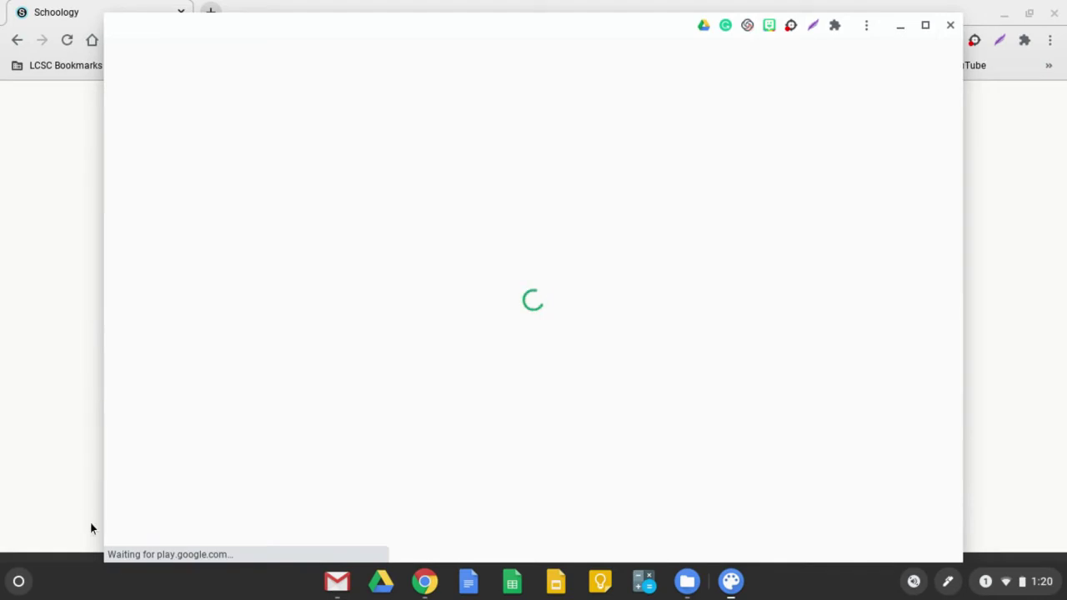
pyautogui.moveTo(254, 529)
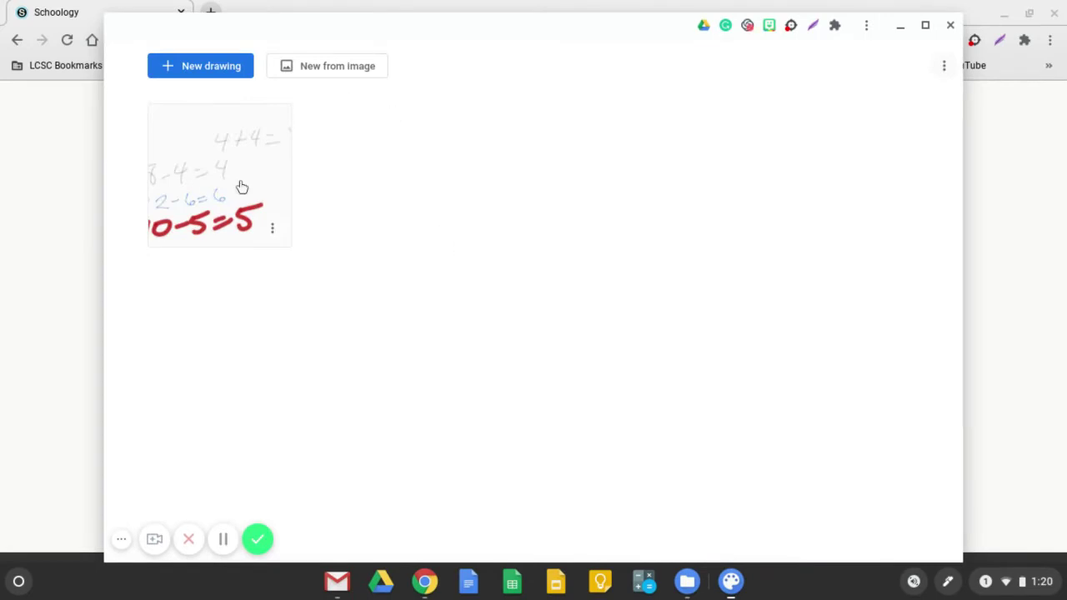
pyautogui.click(191, 69)
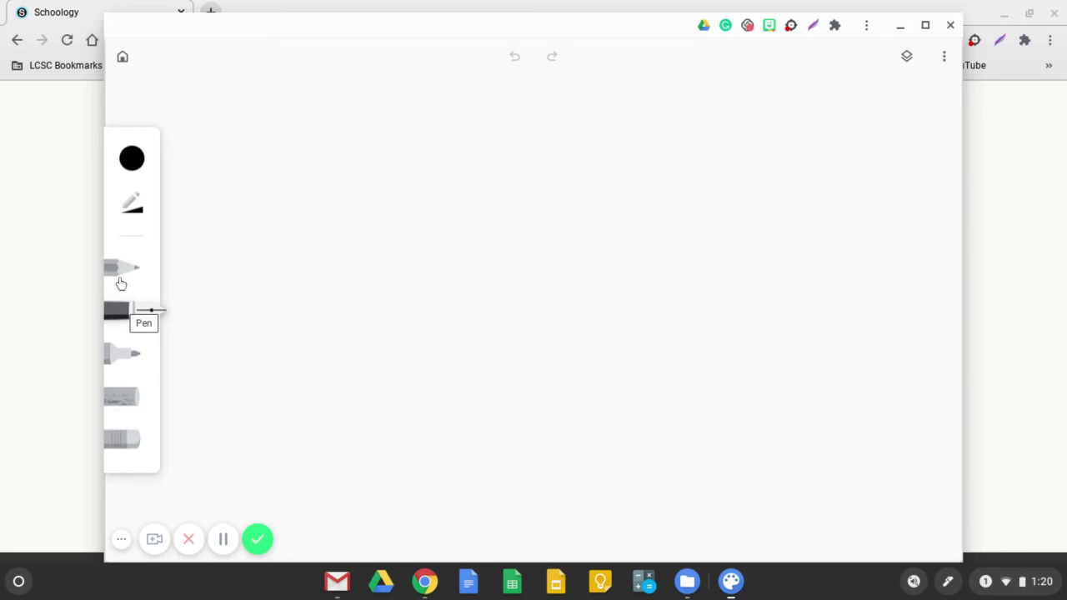
# Handwrite the equation 10-5=5 across the upper part of the drawing with a dark blue Marker
pyautogui.click(116, 359)
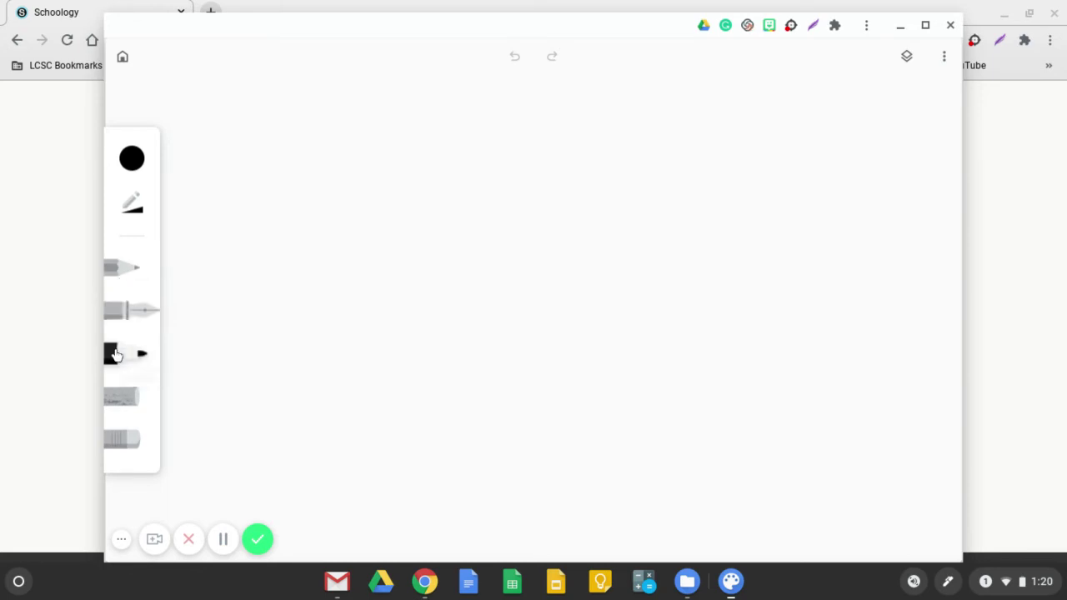
pyautogui.click(133, 167)
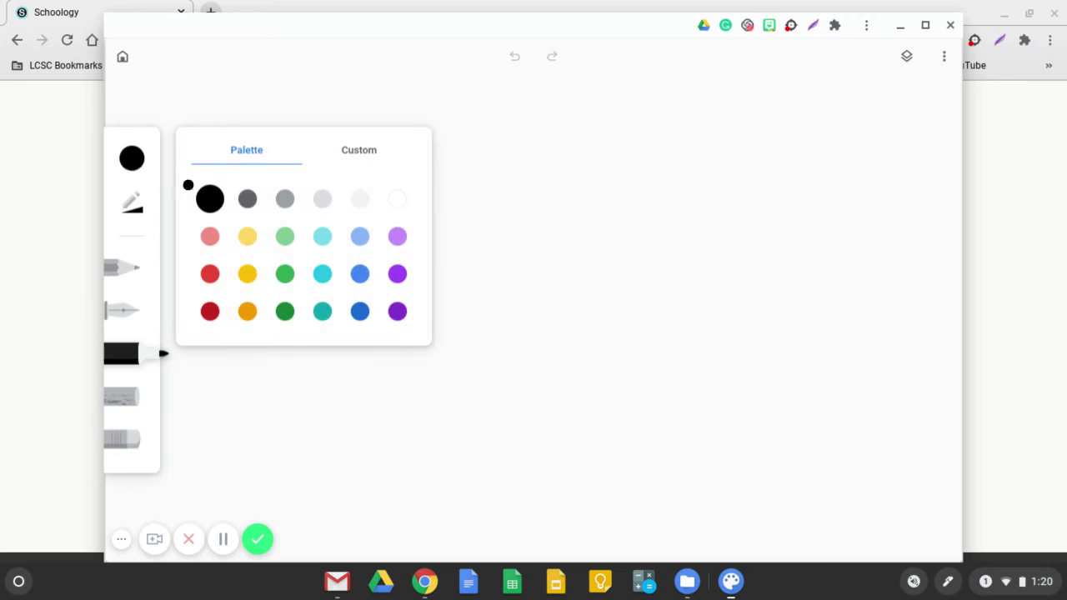
pyautogui.click(361, 313)
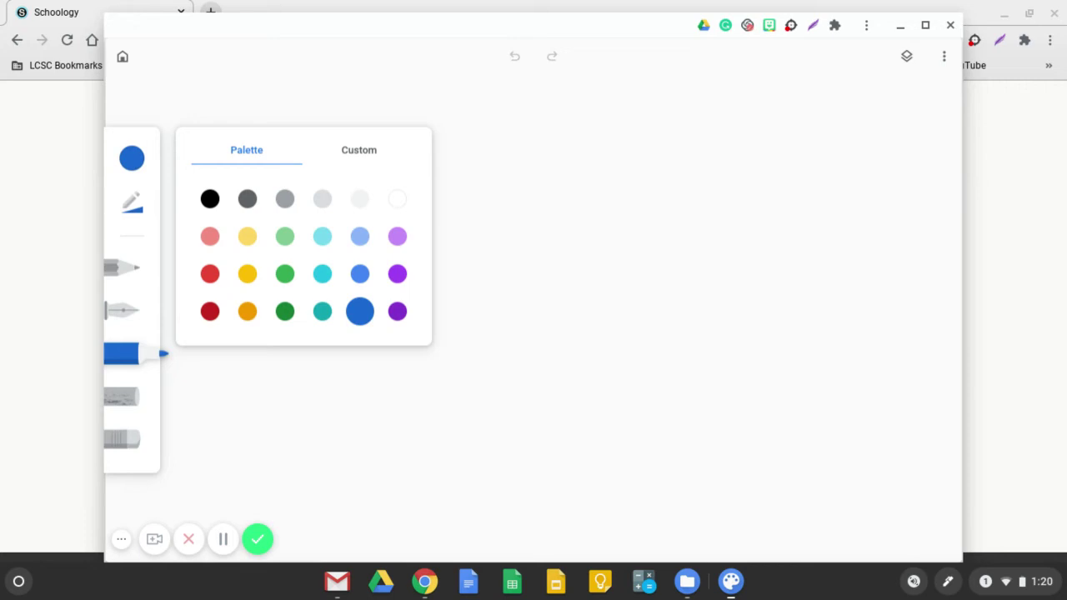
pyautogui.moveTo(471, 124); pyautogui.dragTo(470, 200)
pyautogui.moveTo(510, 127)
pyautogui.mouseDown()
pyautogui.moveTo(574, 157)
pyautogui.moveTo(512, 130)
pyautogui.mouseUp()
pyautogui.moveTo(590, 171); pyautogui.dragTo(633, 159)
pyautogui.moveTo(659, 121)
pyautogui.mouseDown()
pyautogui.moveTo(701, 150)
pyautogui.moveTo(661, 181)
pyautogui.moveTo(714, 105)
pyautogui.mouseUp()
pyautogui.moveTo(734, 133); pyautogui.dragTo(772, 123)
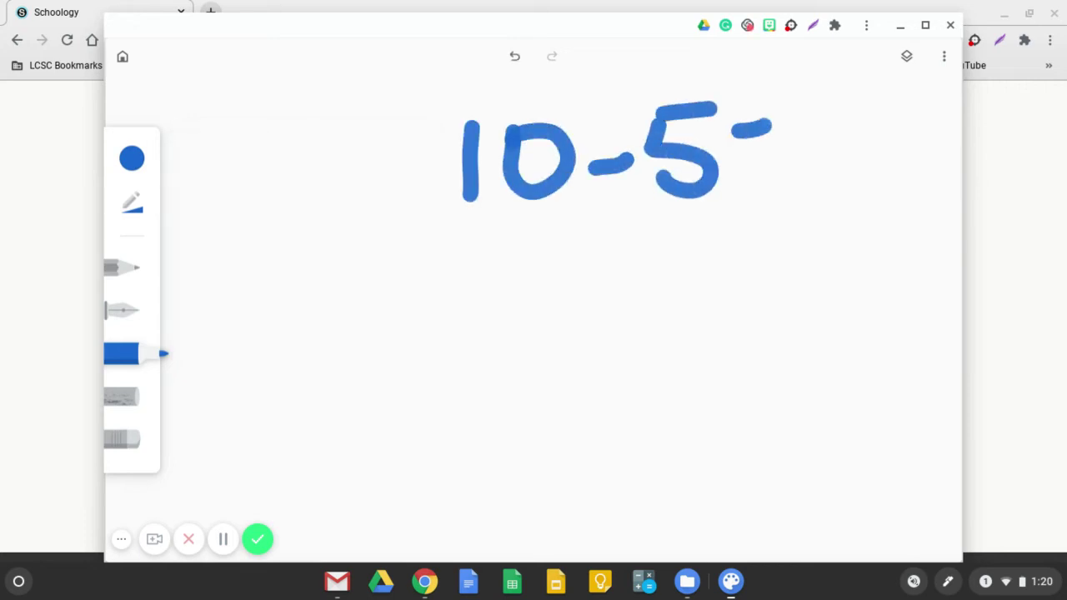
pyautogui.moveTo(732, 166); pyautogui.dragTo(787, 155)
pyautogui.moveTo(844, 90)
pyautogui.mouseDown()
pyautogui.moveTo(836, 145)
pyautogui.moveTo(919, 73)
pyautogui.mouseUp()
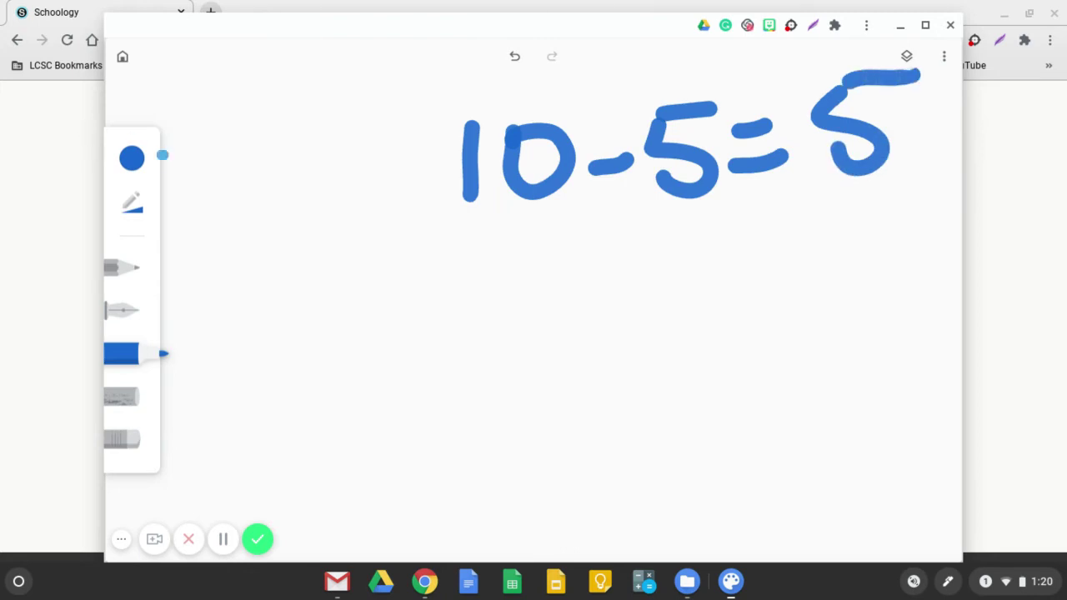
# Reduce the marker's stroke size, and handwrite 10-5=5 with the Pencil below the marker equation
pyautogui.click(133, 210)
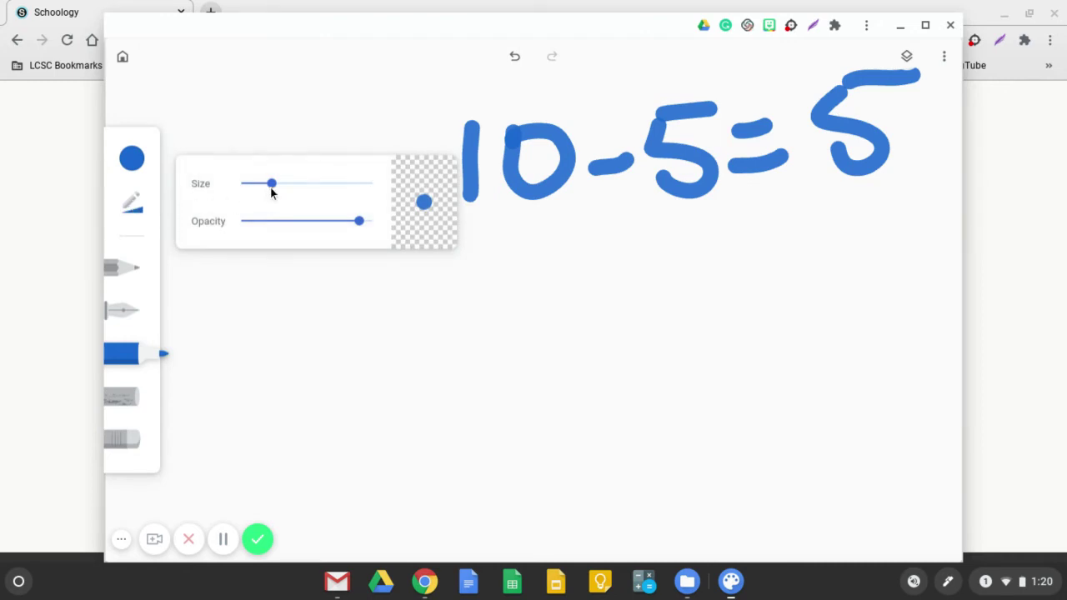
pyautogui.moveTo(271, 185); pyautogui.dragTo(256, 189)
pyautogui.click(122, 269)
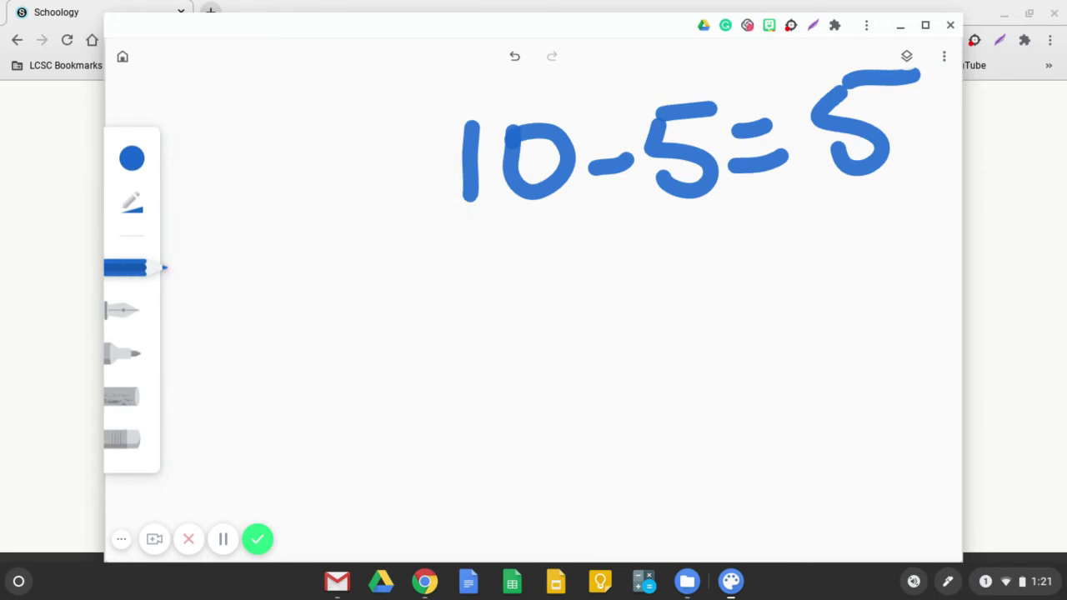
pyautogui.moveTo(250, 287); pyautogui.dragTo(241, 380)
pyautogui.moveTo(305, 285)
pyautogui.mouseDown()
pyautogui.moveTo(315, 372)
pyautogui.moveTo(300, 283)
pyautogui.mouseUp()
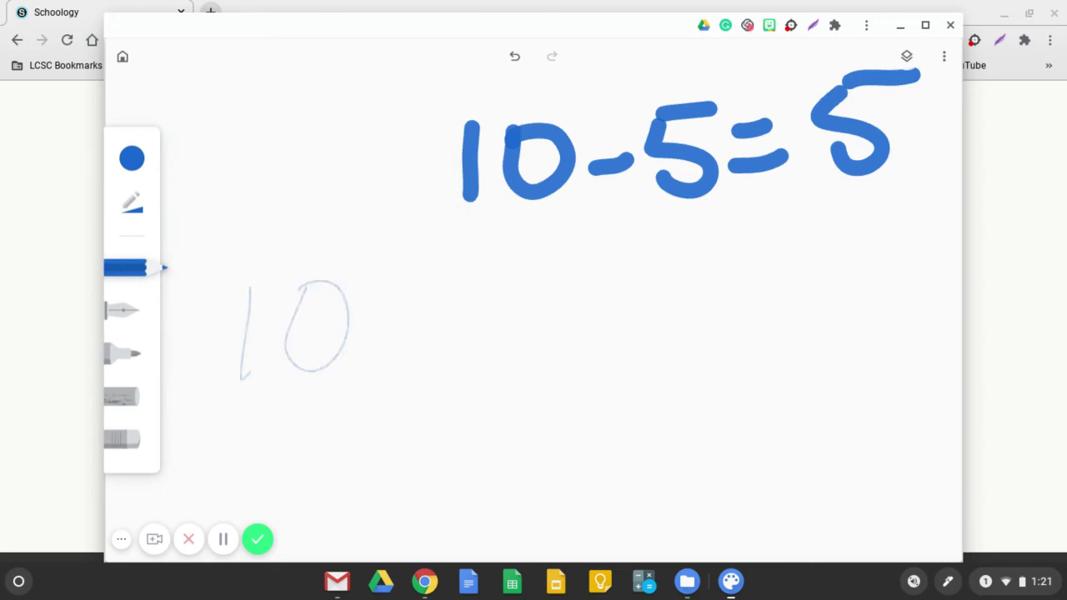
pyautogui.moveTo(373, 314)
pyautogui.mouseDown()
pyautogui.moveTo(427, 307)
pyautogui.moveTo(457, 344)
pyautogui.mouseUp()
pyautogui.moveTo(469, 265)
pyautogui.mouseDown()
pyautogui.moveTo(512, 263)
pyautogui.moveTo(557, 288)
pyautogui.mouseUp()
pyautogui.moveTo(531, 322); pyautogui.dragTo(577, 316)
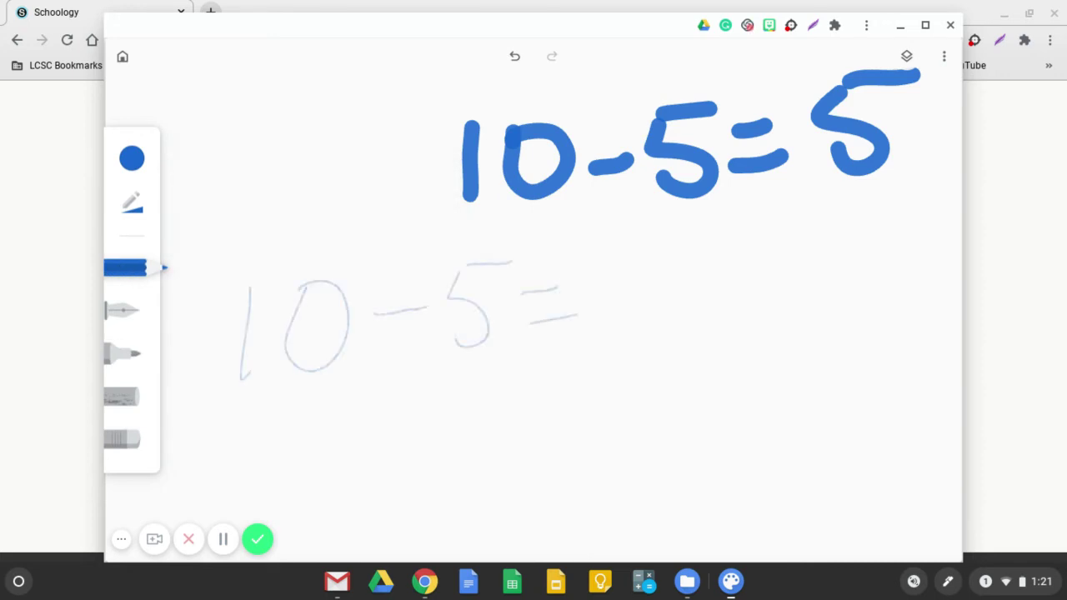
pyautogui.moveTo(631, 273)
pyautogui.mouseDown()
pyautogui.moveTo(618, 344)
pyautogui.moveTo(735, 251)
pyautogui.mouseUp()
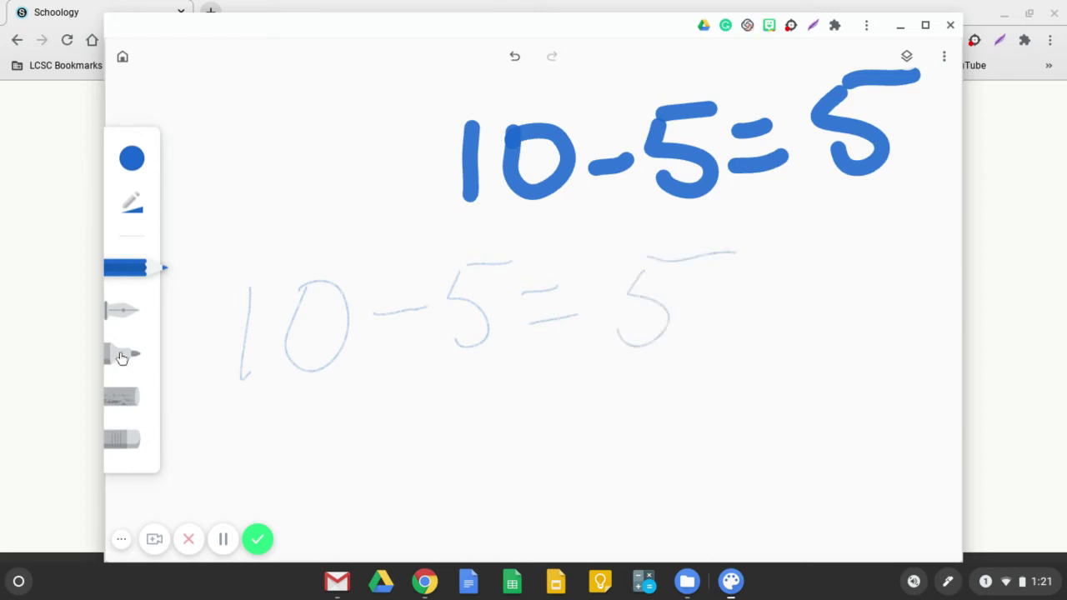
# Handwrite 10-5=5 with the Pen tool below the pencil equation
pyautogui.click(124, 313)
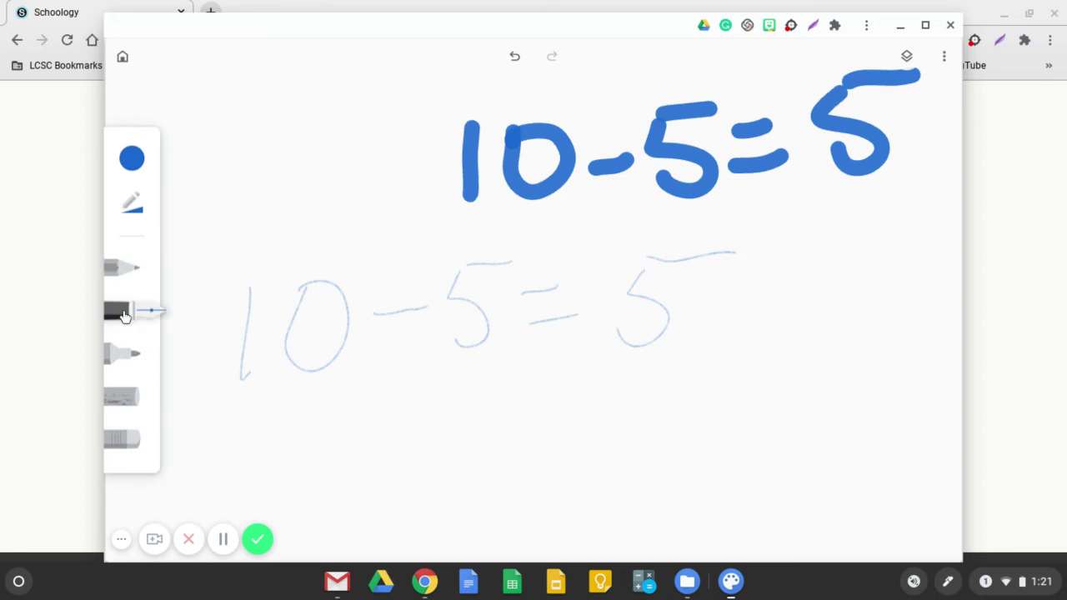
pyautogui.moveTo(280, 403); pyautogui.dragTo(251, 485)
pyautogui.moveTo(307, 414)
pyautogui.mouseDown()
pyautogui.moveTo(342, 442)
pyautogui.moveTo(305, 417)
pyautogui.mouseUp()
pyautogui.moveTo(360, 438); pyautogui.dragTo(400, 435)
pyautogui.moveTo(447, 392)
pyautogui.mouseDown()
pyautogui.moveTo(438, 467)
pyautogui.moveTo(493, 388)
pyautogui.mouseUp()
pyautogui.moveTo(504, 431)
pyautogui.mouseDown()
pyautogui.moveTo(529, 427)
pyautogui.moveTo(552, 449)
pyautogui.mouseUp()
pyautogui.moveTo(599, 403); pyautogui.dragTo(589, 465)
pyautogui.moveTo(612, 402); pyautogui.dragTo(677, 379)
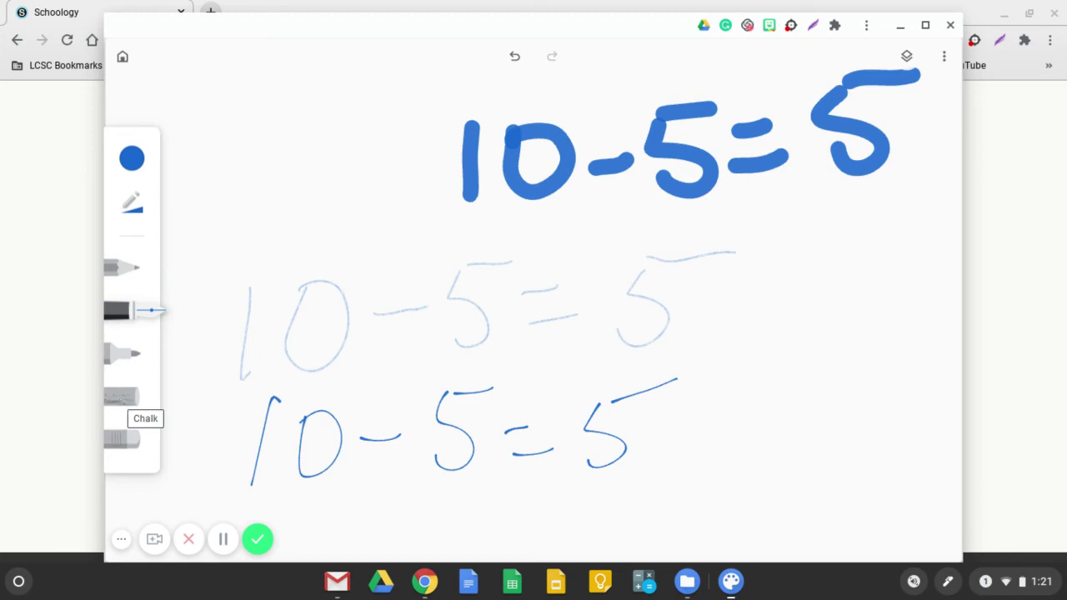
# Handwrite 10-5= with Chalk beside the marker equation, placing the answer 5 beneath it
pyautogui.click(127, 398)
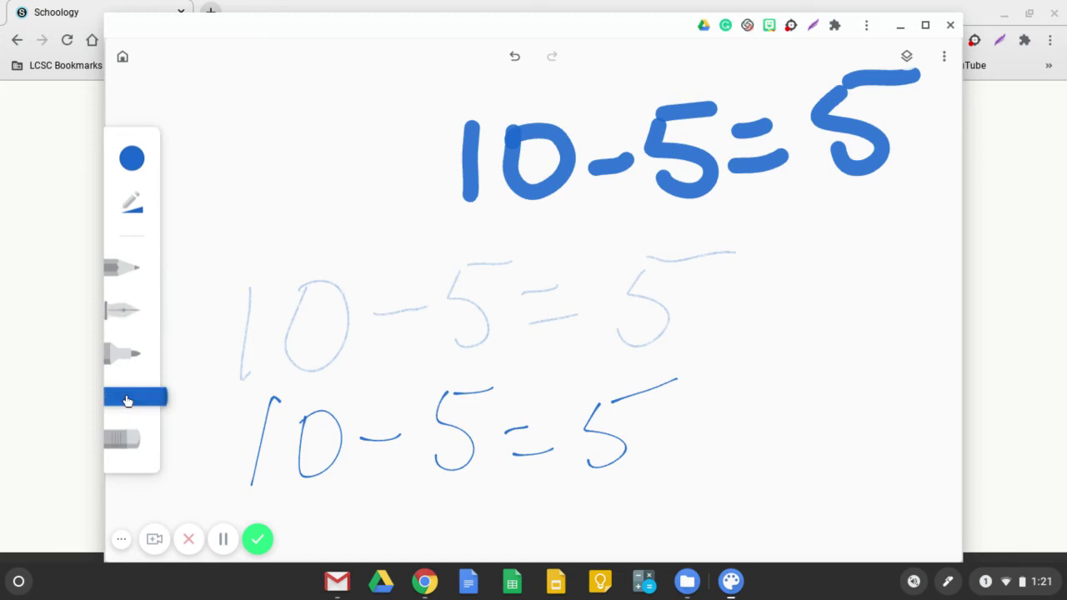
pyautogui.moveTo(203, 91); pyautogui.dragTo(194, 171)
pyautogui.moveTo(238, 88)
pyautogui.mouseDown()
pyautogui.moveTo(262, 163)
pyautogui.moveTo(242, 84)
pyautogui.mouseUp()
pyautogui.moveTo(294, 112); pyautogui.dragTo(409, 96)
pyautogui.moveTo(371, 62); pyautogui.dragTo(377, 129)
pyautogui.moveTo(367, 50); pyautogui.dragTo(438, 40)
pyautogui.moveTo(427, 77); pyautogui.dragTo(488, 56)
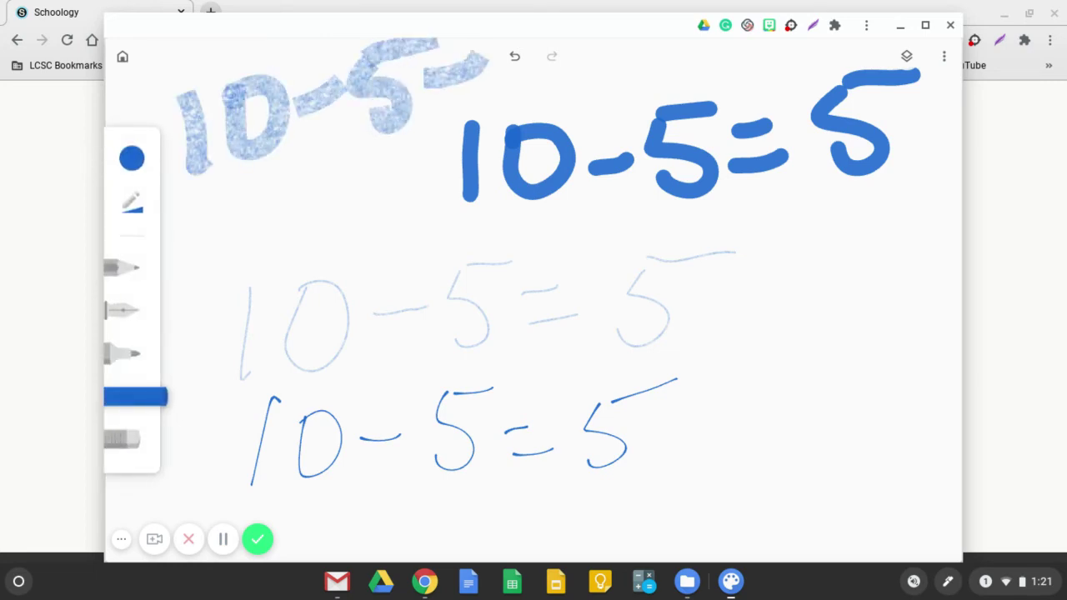
pyautogui.moveTo(455, 107); pyautogui.dragTo(504, 84)
pyautogui.moveTo(287, 185)
pyautogui.mouseDown()
pyautogui.moveTo(280, 265)
pyautogui.moveTo(360, 150)
pyautogui.mouseUp()
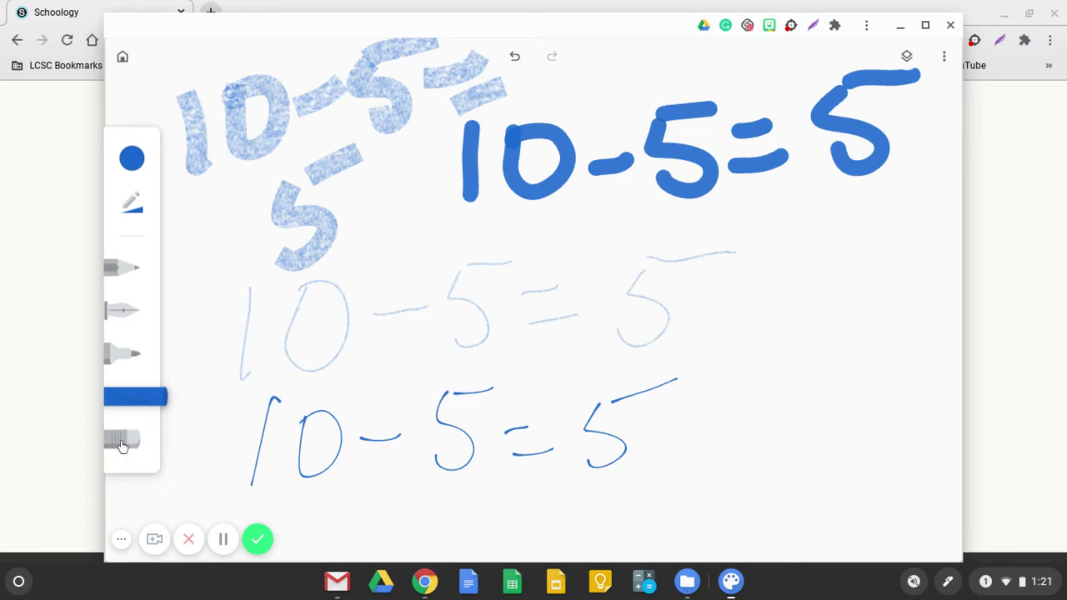
# Erase the pen and pencil equations from the drawing with the Eraser
pyautogui.click(122, 446)
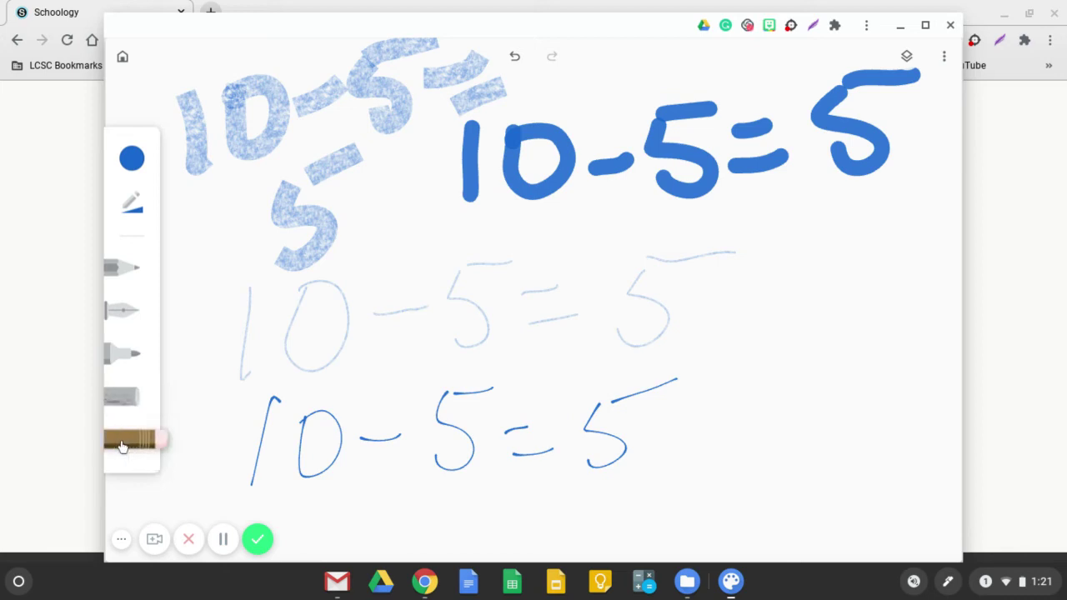
pyautogui.moveTo(272, 399)
pyautogui.mouseDown()
pyautogui.moveTo(259, 455)
pyautogui.moveTo(304, 429)
pyautogui.moveTo(442, 400)
pyautogui.mouseUp()
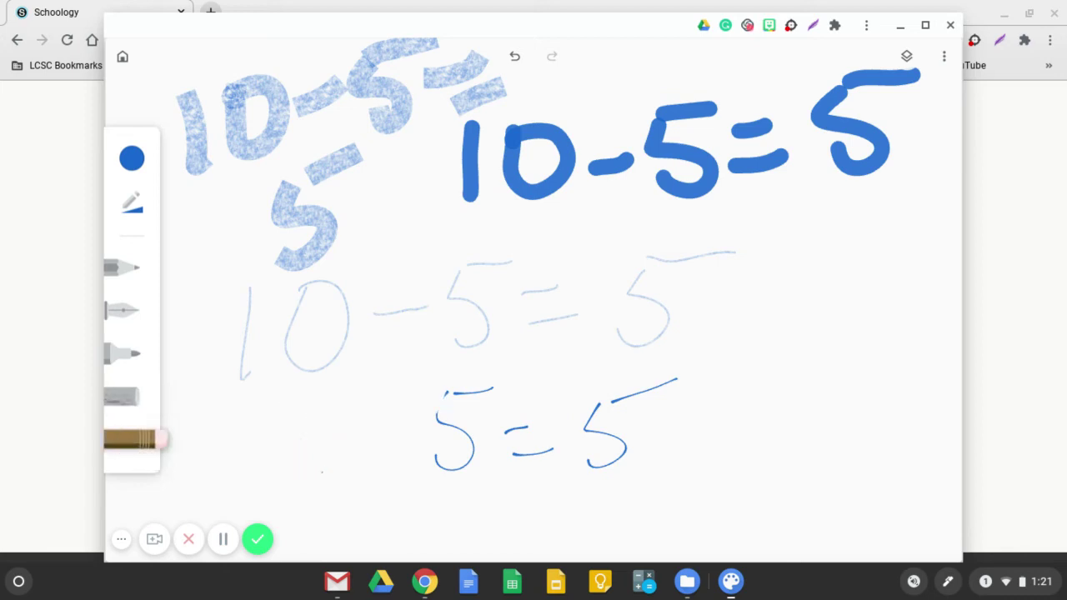
pyautogui.moveTo(442, 463)
pyautogui.mouseDown()
pyautogui.moveTo(464, 434)
pyautogui.moveTo(525, 442)
pyautogui.moveTo(669, 382)
pyautogui.moveTo(624, 337)
pyautogui.mouseUp()
pyautogui.moveTo(634, 288)
pyautogui.mouseDown()
pyautogui.moveTo(667, 260)
pyautogui.moveTo(709, 255)
pyautogui.moveTo(659, 334)
pyautogui.moveTo(489, 263)
pyautogui.moveTo(417, 309)
pyautogui.moveTo(472, 346)
pyautogui.moveTo(553, 319)
pyautogui.mouseUp()
pyautogui.moveTo(349, 300)
pyautogui.mouseDown()
pyautogui.moveTo(294, 360)
pyautogui.moveTo(244, 350)
pyautogui.moveTo(327, 251)
pyautogui.mouseUp()
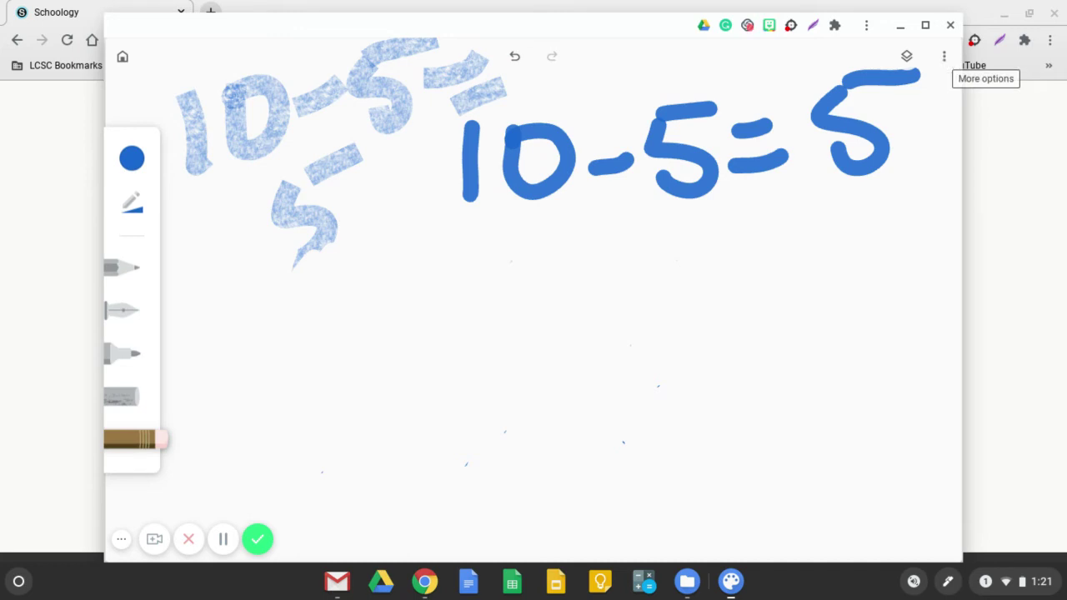
# Save the drawing as an image and show the downloaded canvas.png in its folder
pyautogui.click(944, 56)
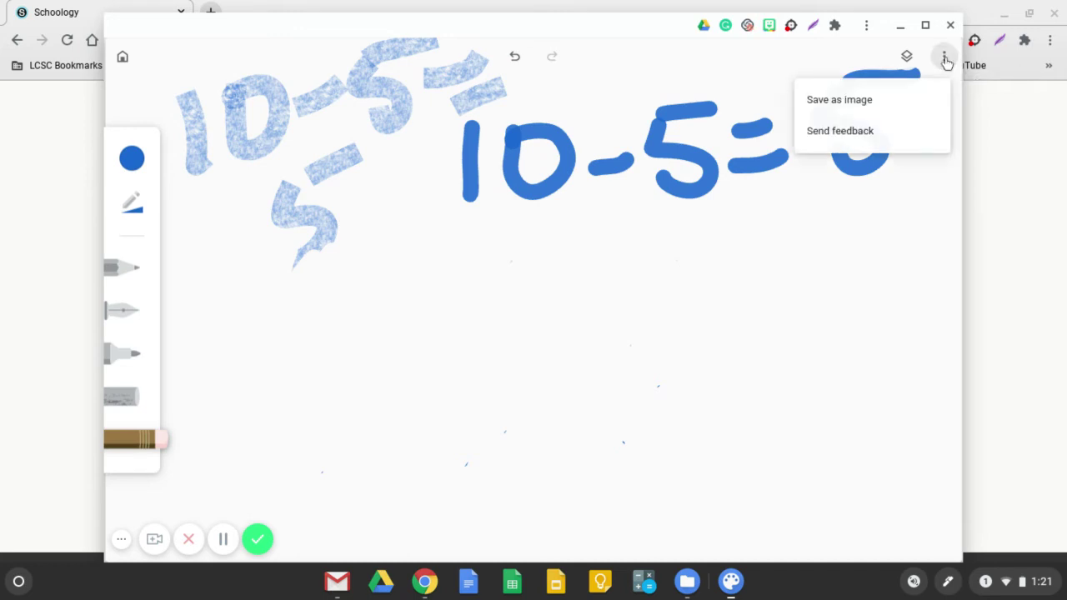
pyautogui.click(867, 102)
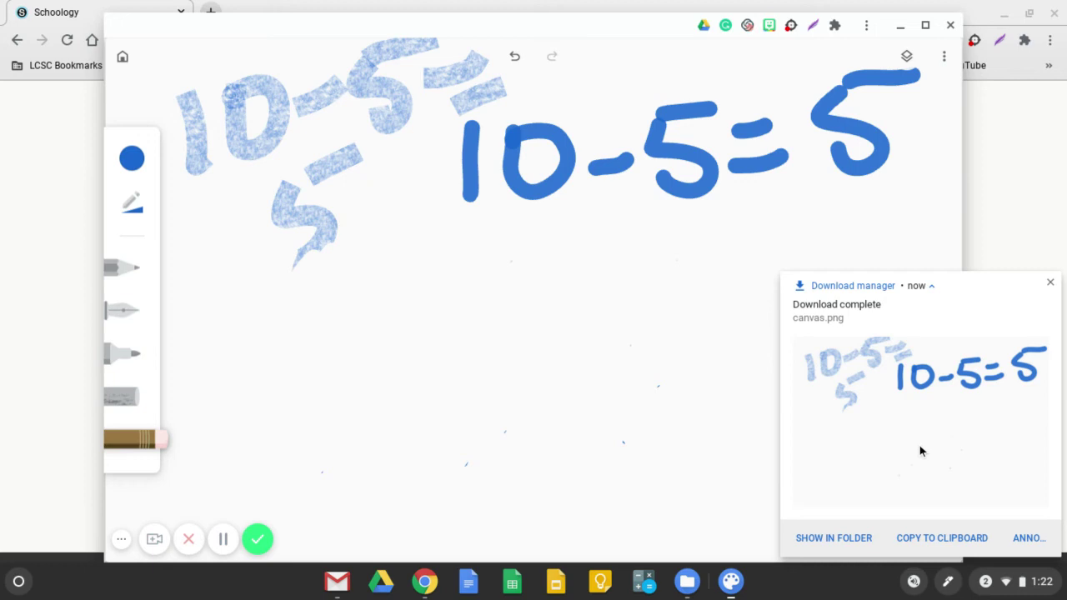
pyautogui.click(811, 537)
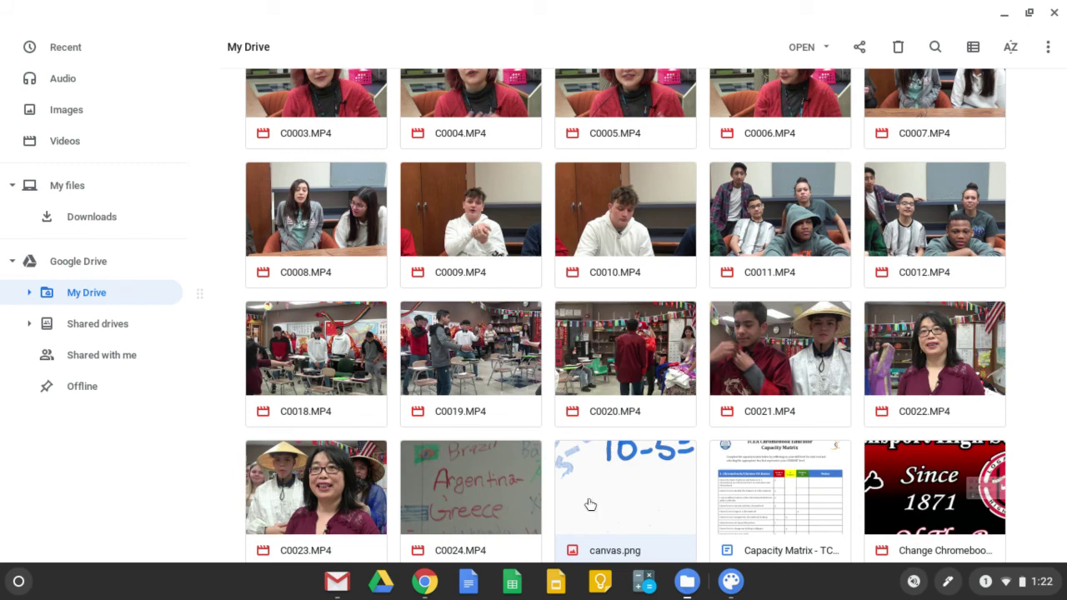
# Locate canvas.png among the recent files, and return to the Schoology assessment by minimizing Files and closing Canvas
pyautogui.click(65, 47)
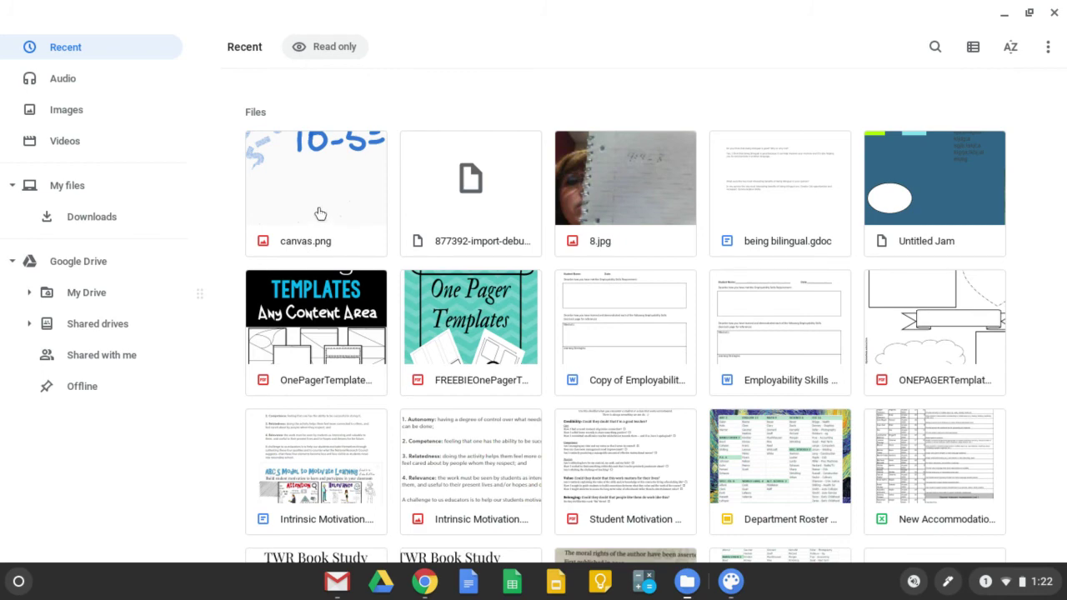
pyautogui.click(320, 214)
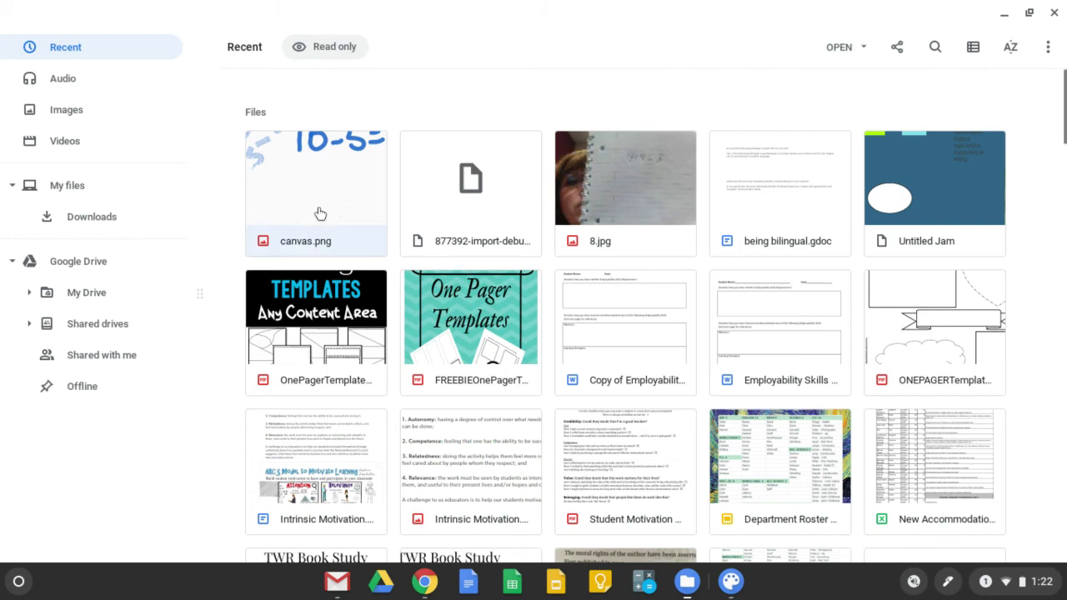
pyautogui.click(1006, 13)
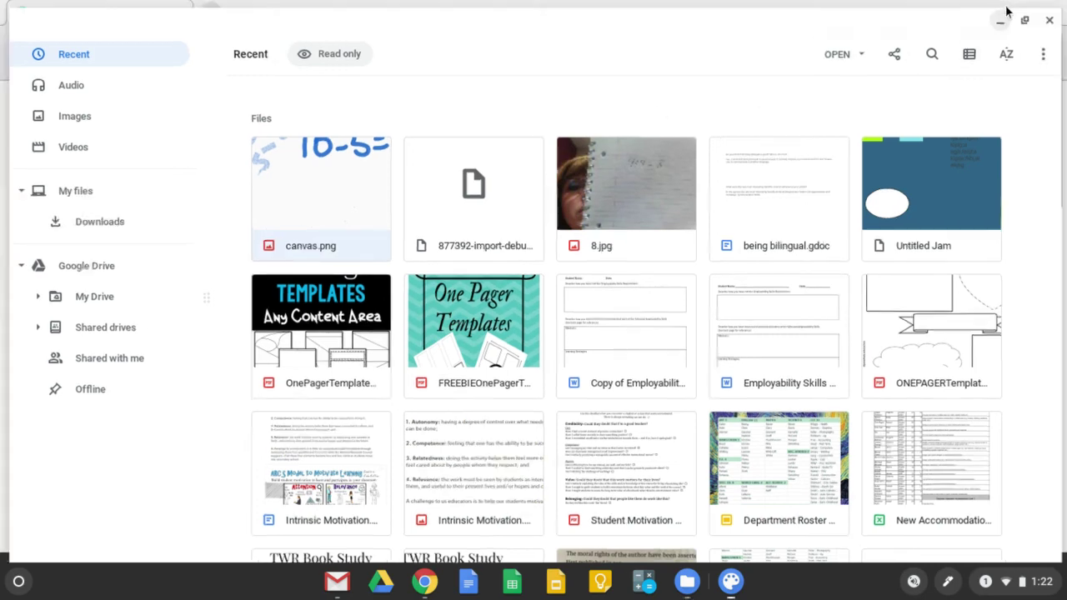
pyautogui.click(951, 25)
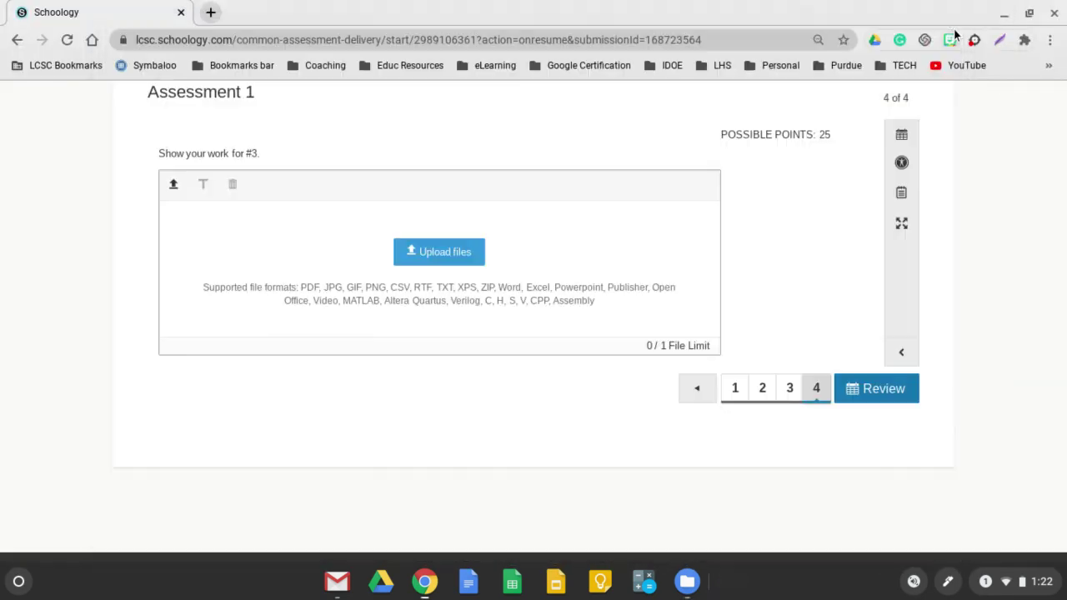
# Upload canvas.png from the recent files as the shown work for question 3
pyautogui.click(421, 255)
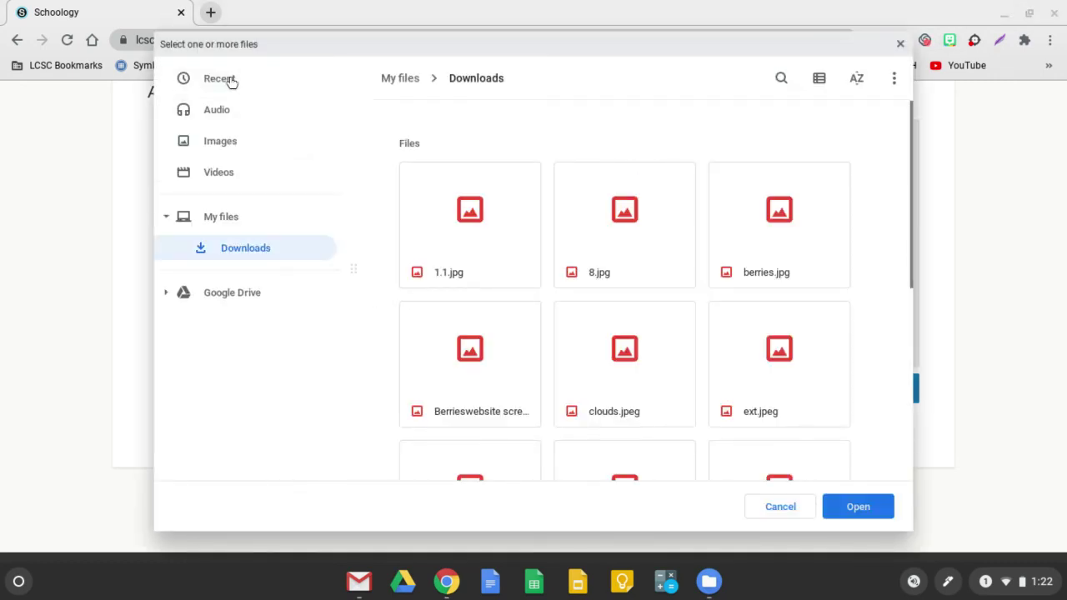
pyautogui.click(231, 80)
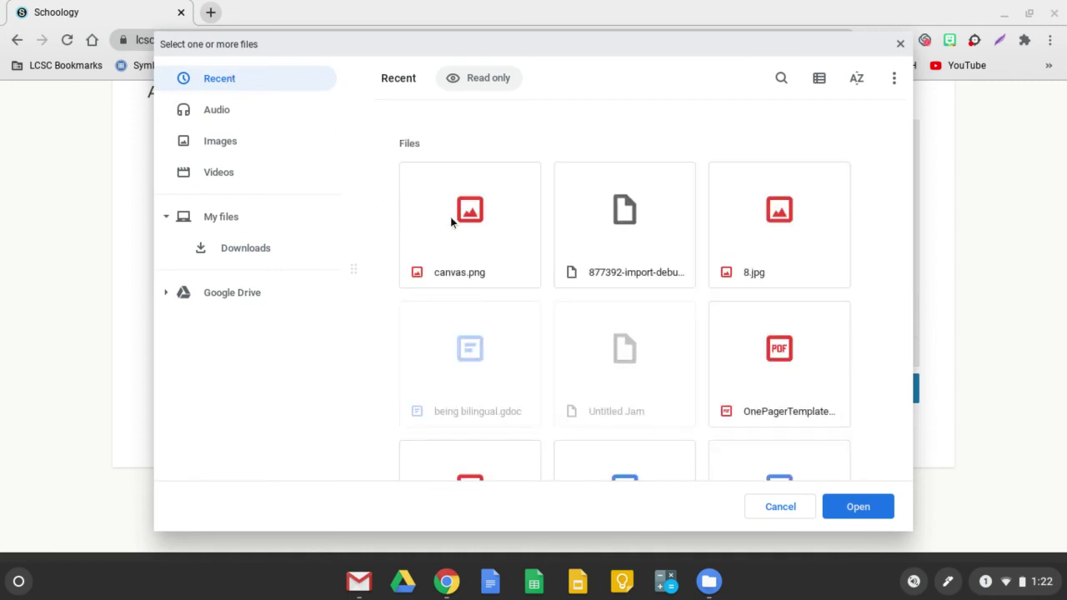
pyautogui.click(480, 226)
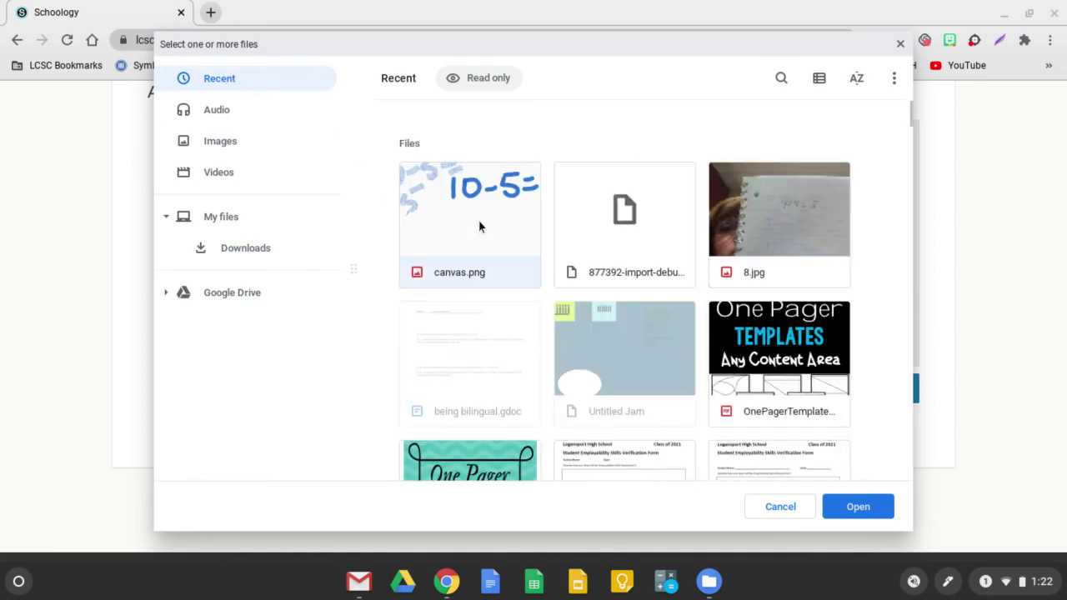
pyautogui.click(859, 507)
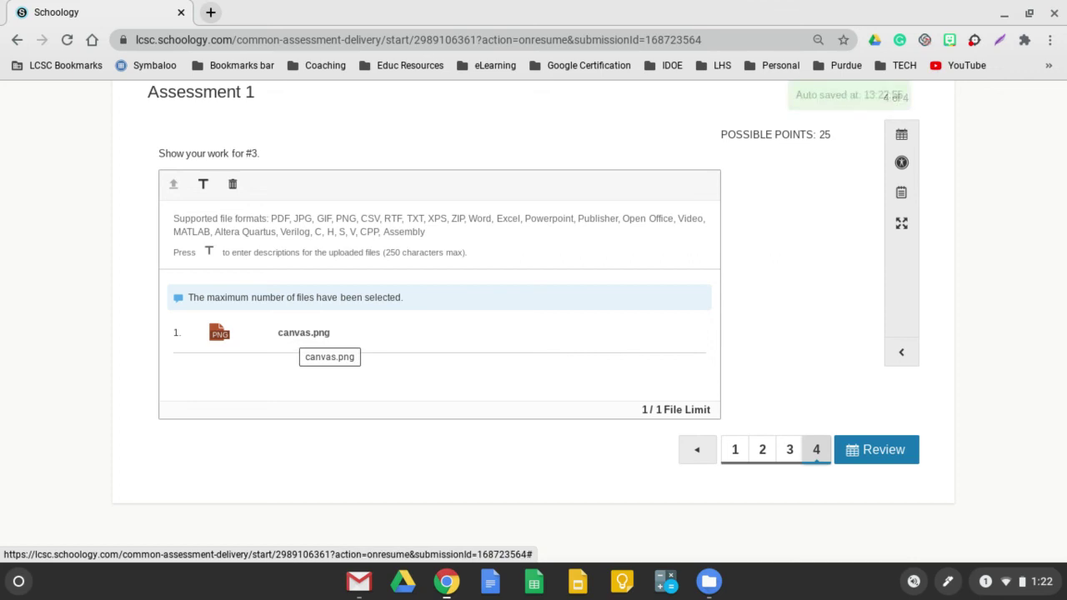
# Review the answers and uploaded work for questions 1 through 4, ending on the assessment's review overview
pyautogui.click(873, 452)
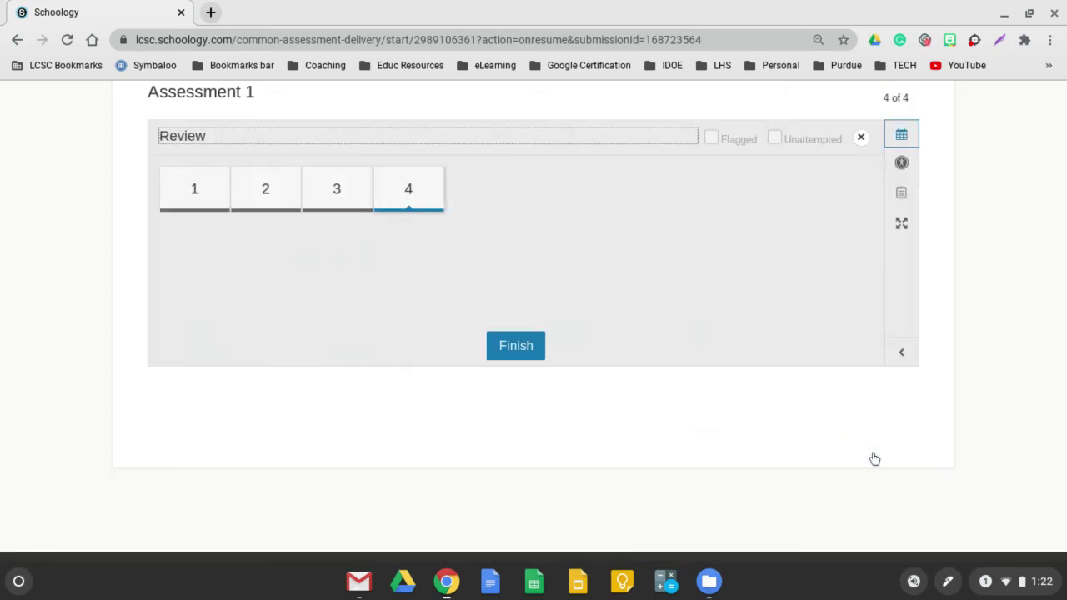
pyautogui.click(210, 190)
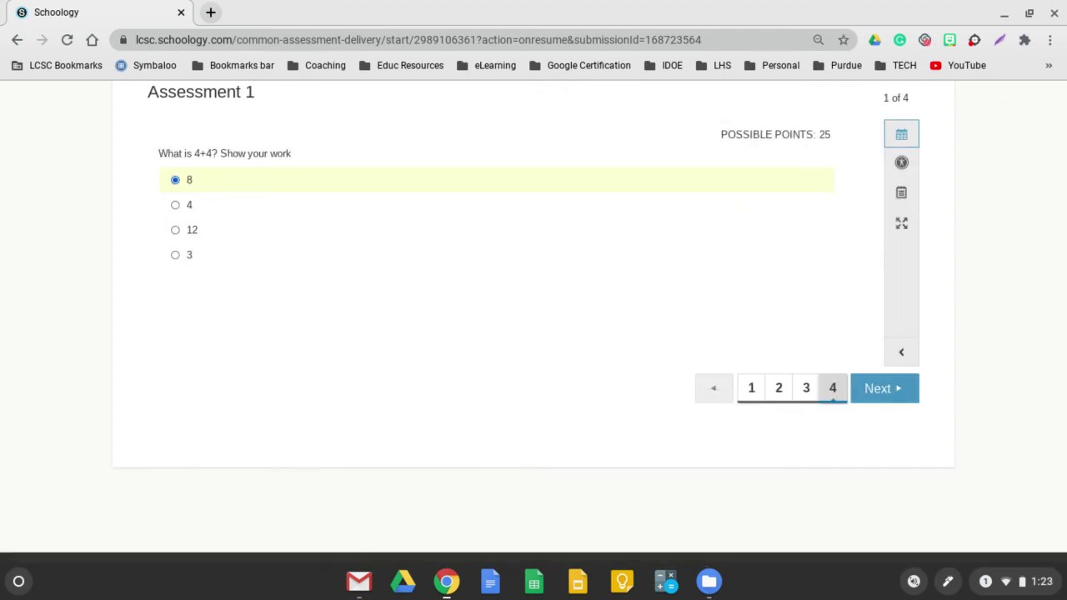
pyautogui.click(890, 387)
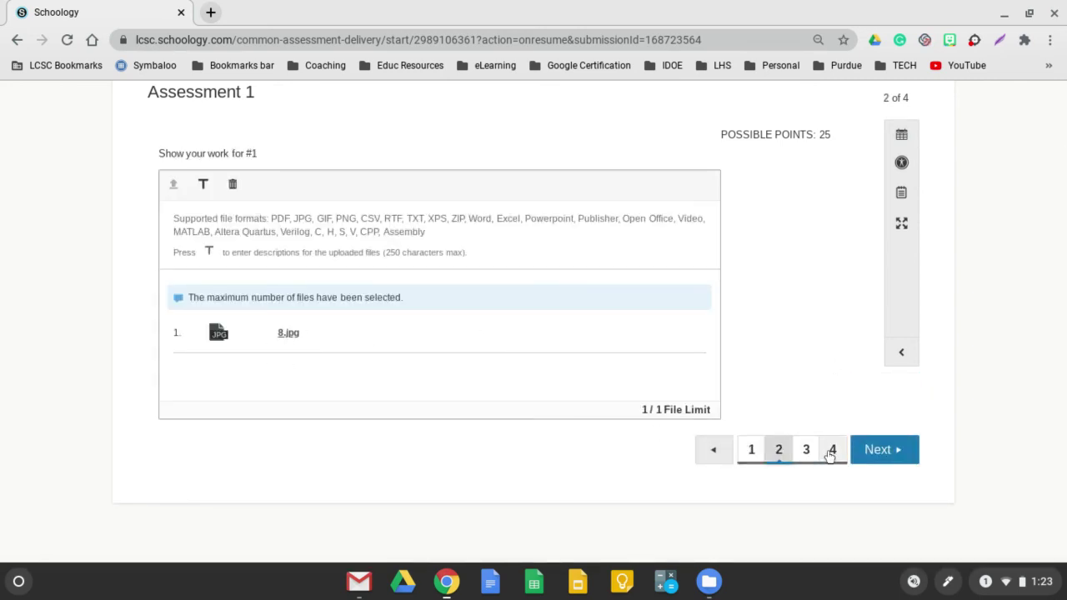
pyautogui.click(806, 450)
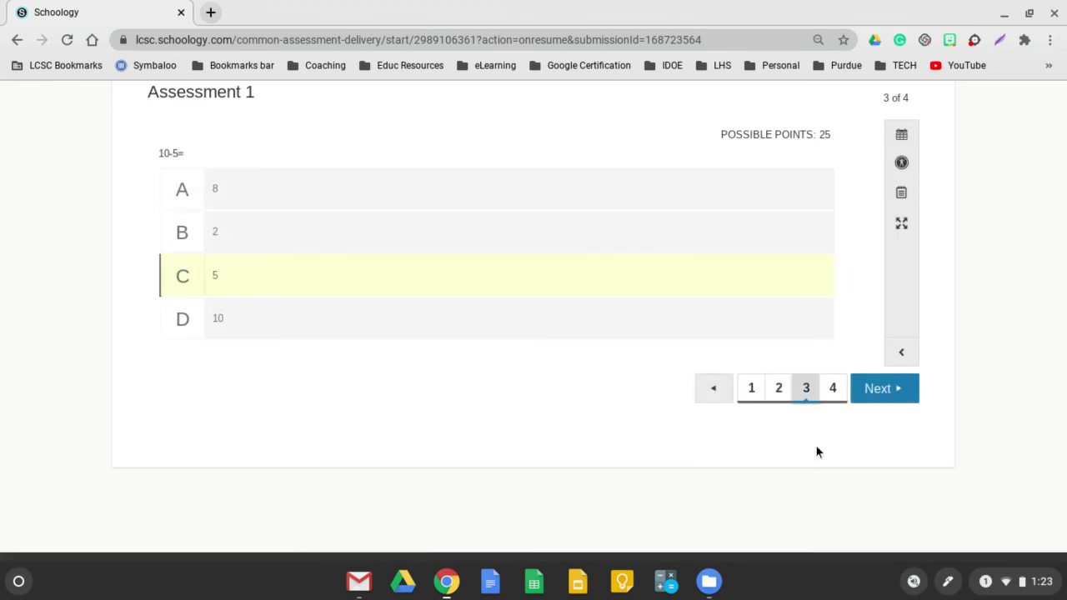
pyautogui.click(834, 390)
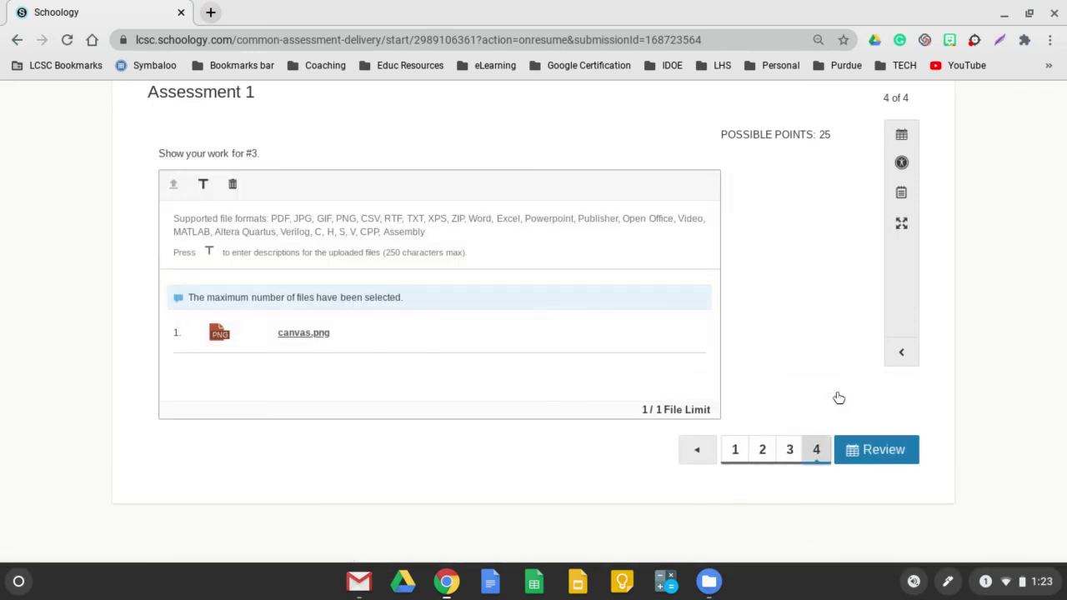
pyautogui.click(867, 455)
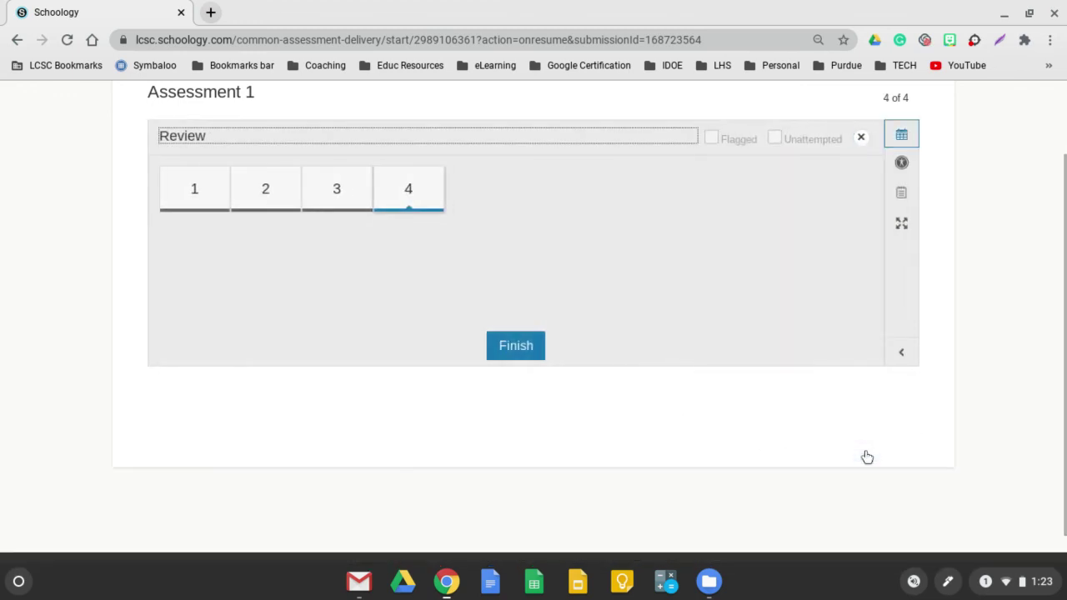
# Finish Assessment 1 from the review overview and confirm submitting the activity
pyautogui.click(516, 346)
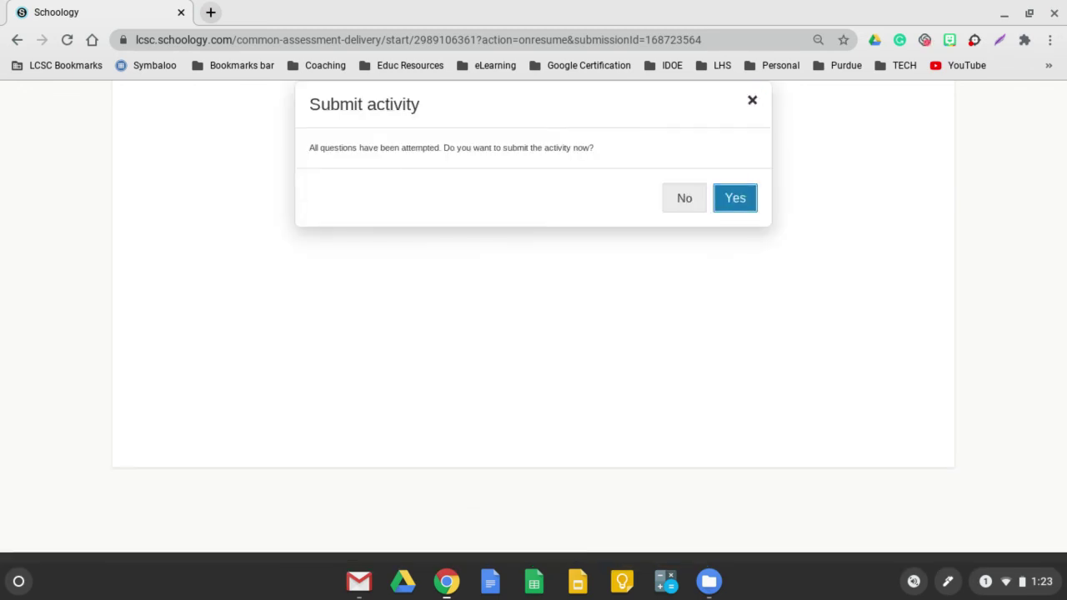
pyautogui.click(727, 201)
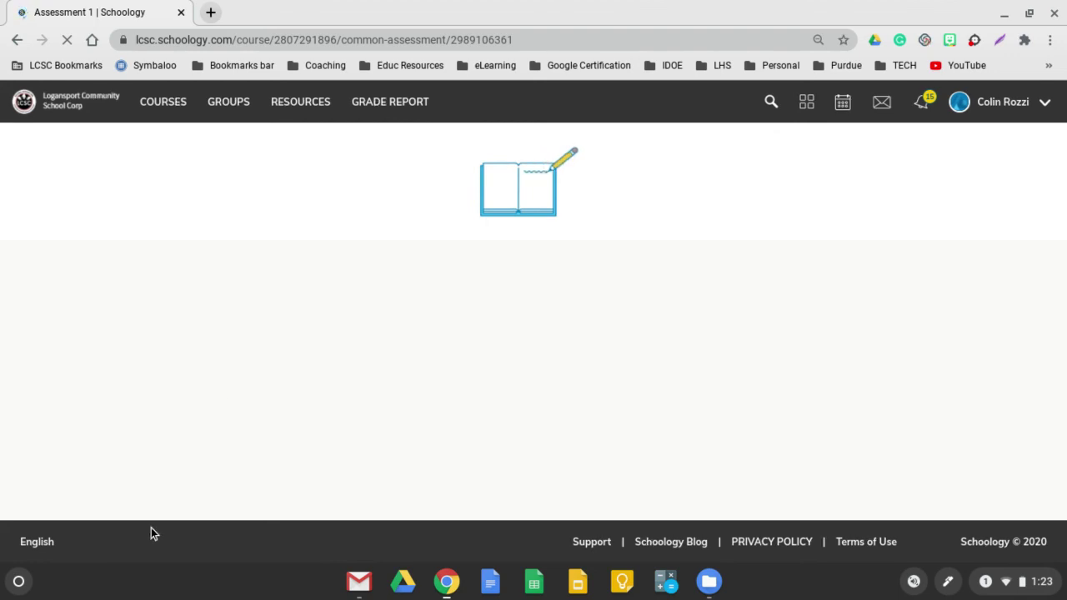
pyautogui.moveTo(143, 591)
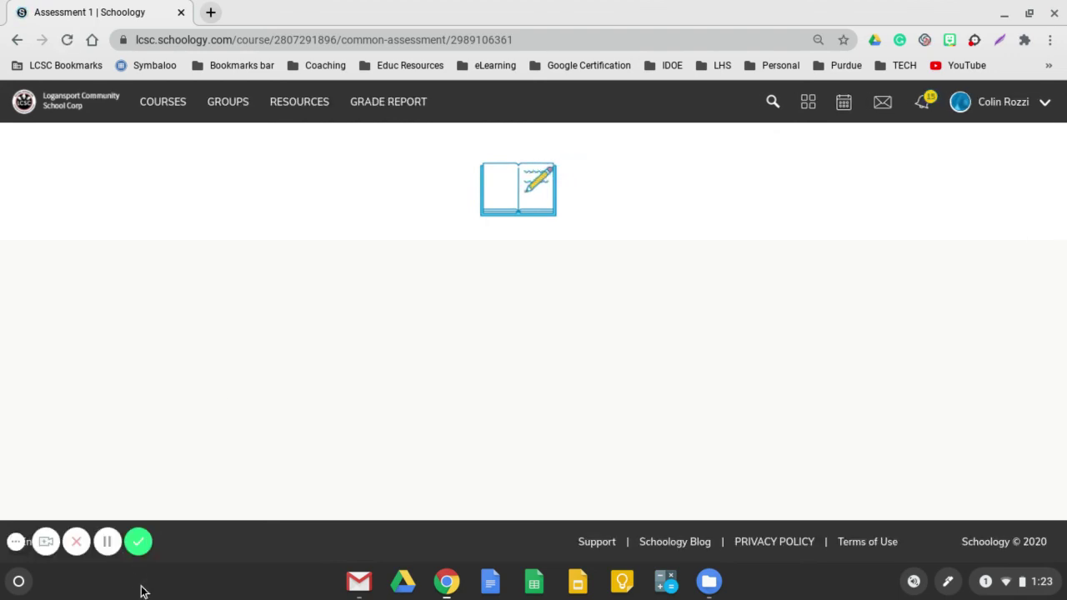
pyautogui.click(107, 543)
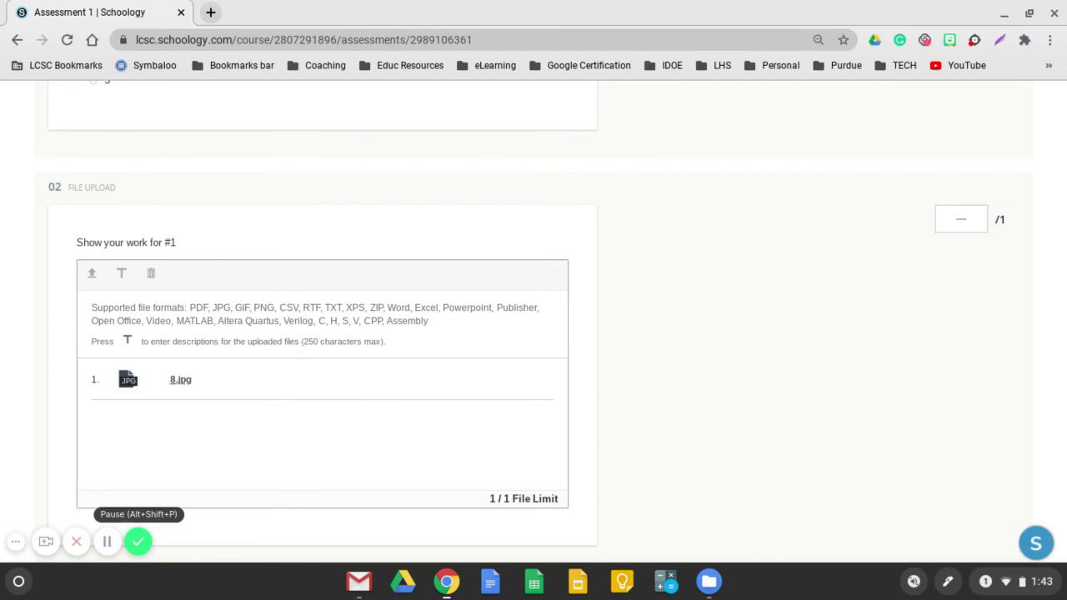
# View the submitted work images in the graded assessment: 8.jpg for question 1, closing it after viewing, and canvas.png for question 3
pyautogui.click(181, 380)
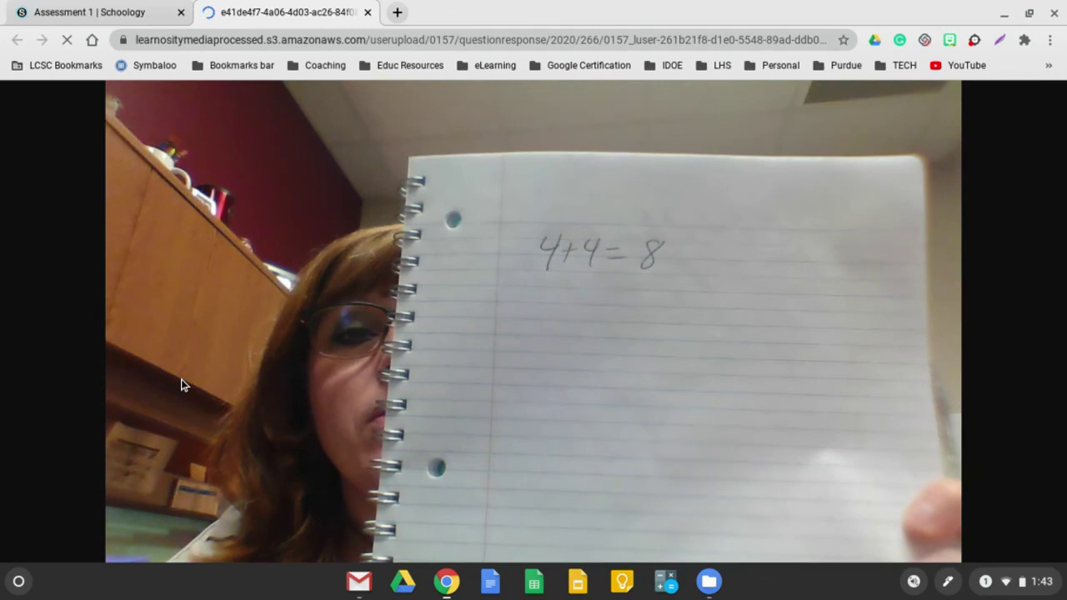
pyautogui.click(367, 12)
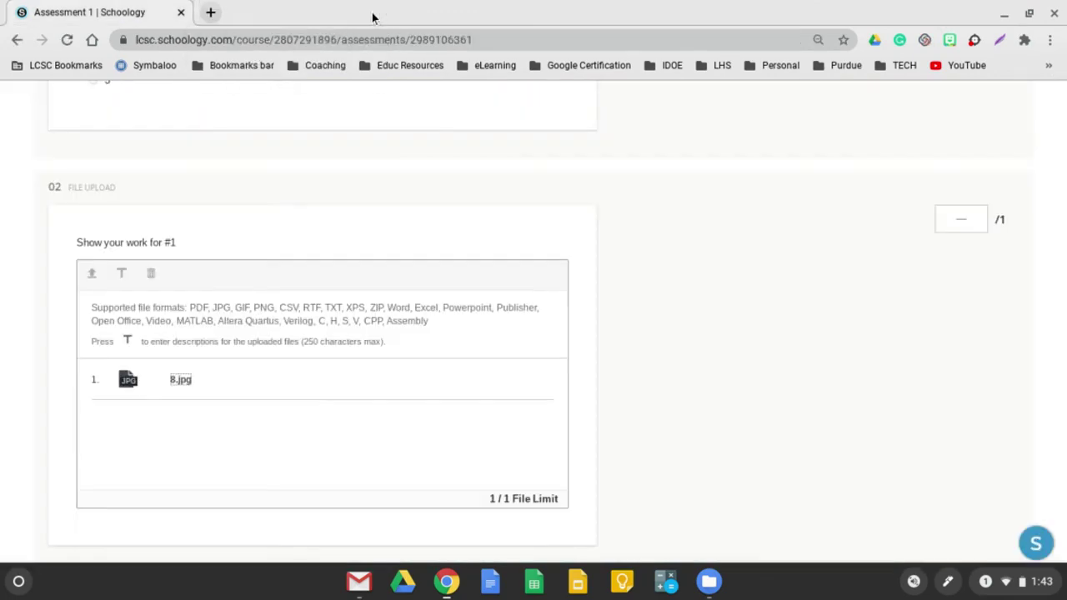
pyautogui.scroll(-7, 625, 300)
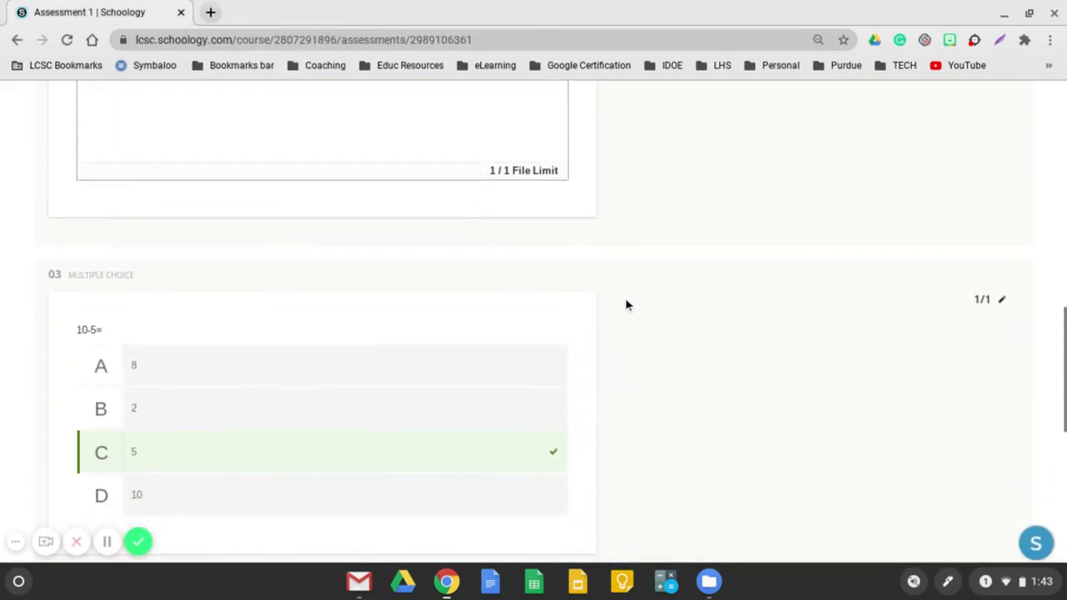
pyautogui.scroll(-3, 627, 305)
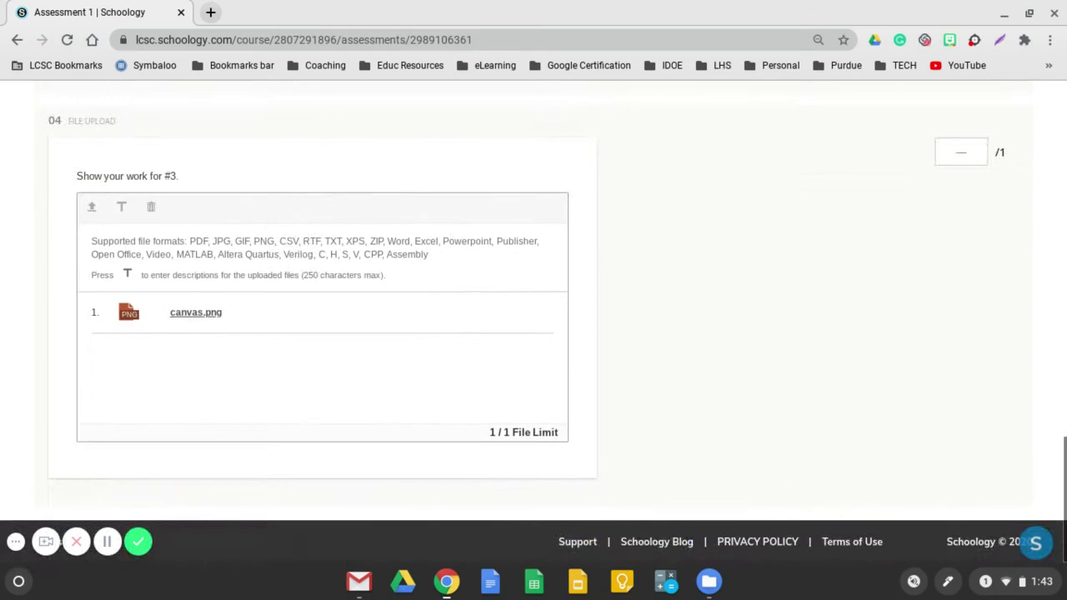
pyautogui.click(195, 315)
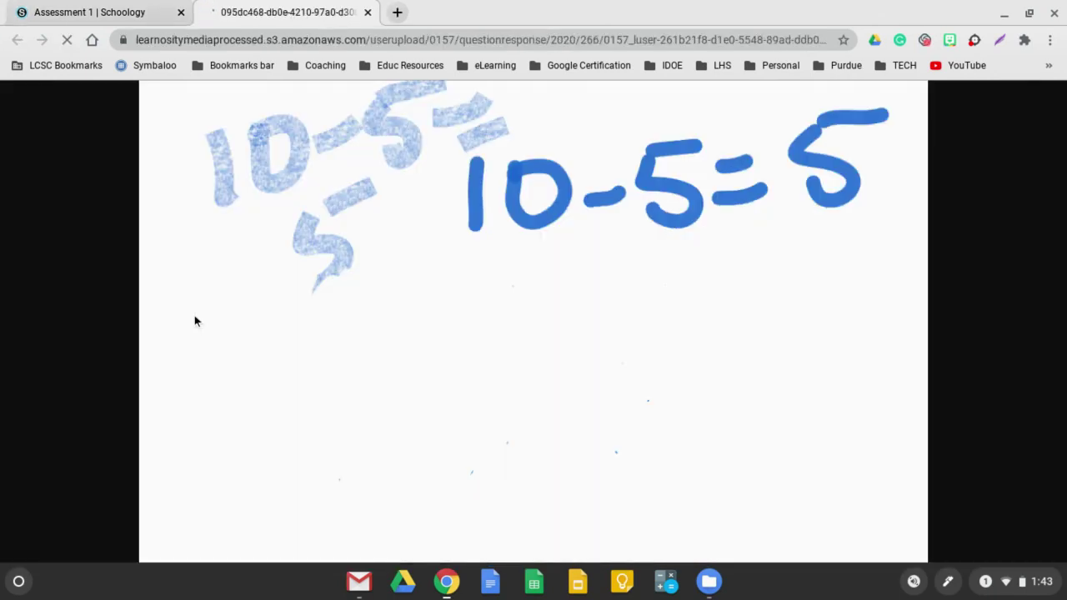